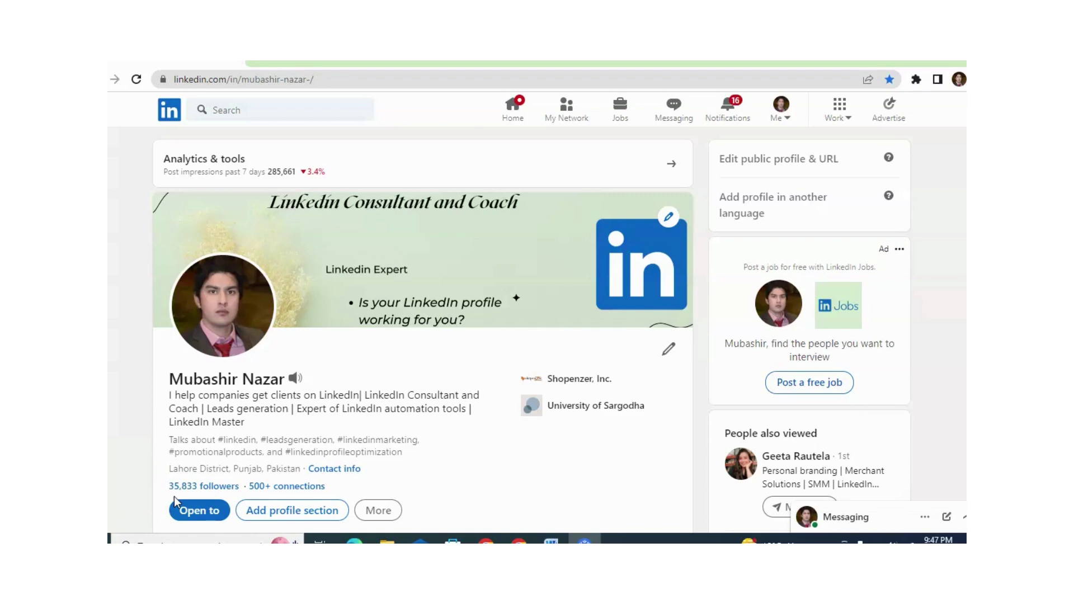
# - Switch to the Buzz My Campaigns dashboard, which lists two outreach campaigns
pyautogui.click(519, 539)
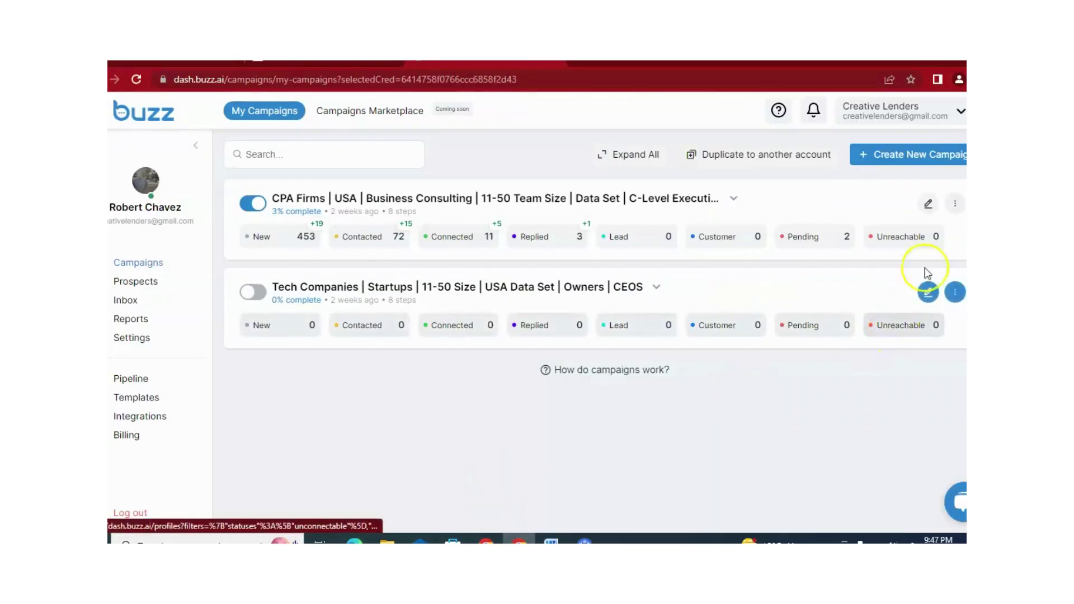
# - Start a new campaign using the Simple sequence type
pyautogui.click(893, 167)
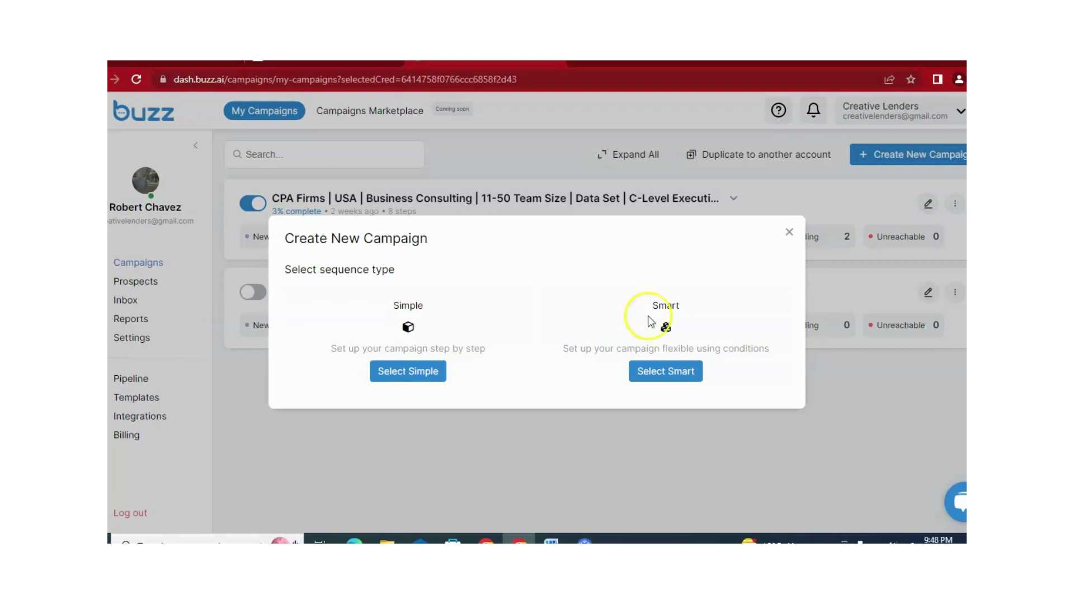
pyautogui.click(413, 377)
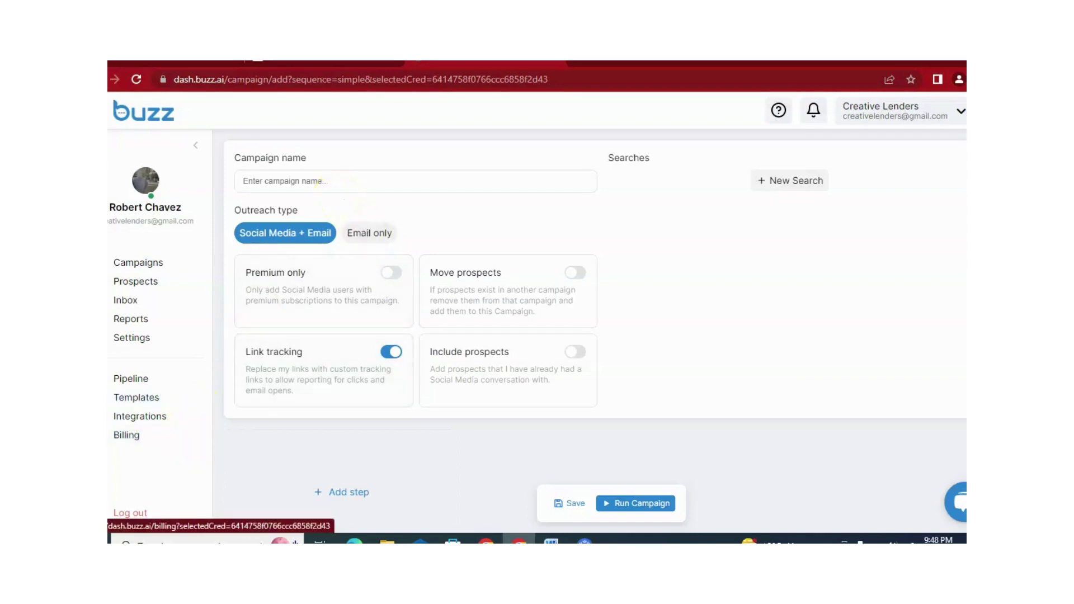
# - Name the campaign 'Accounting ceo', start a new search, and bring up the LinkedIn ceo results
pyautogui.click(265, 181)
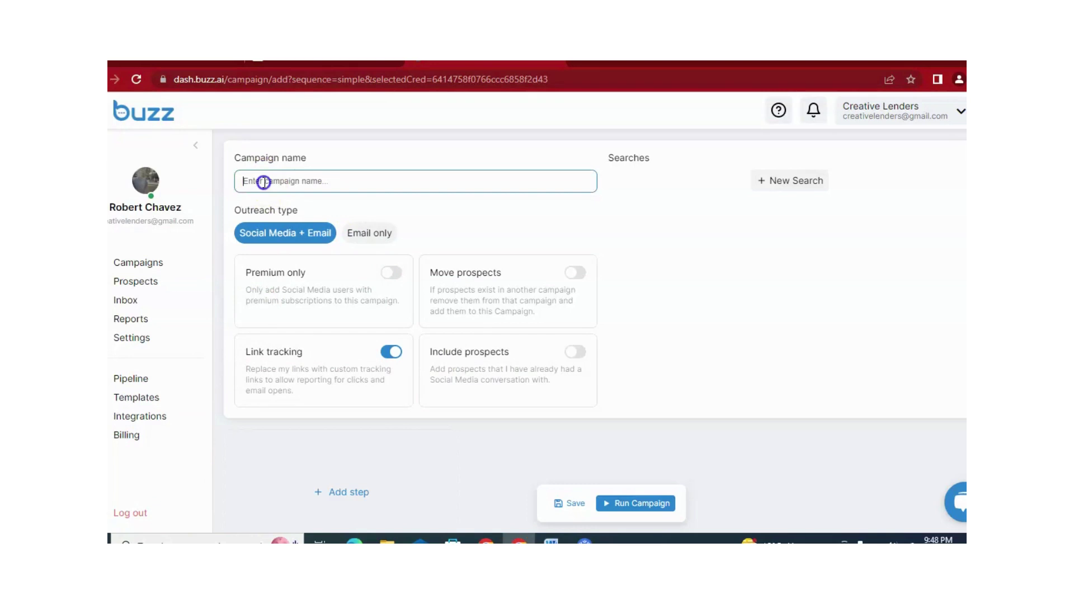
pyautogui.write('Accounting ceo')
pyautogui.click(636, 219)
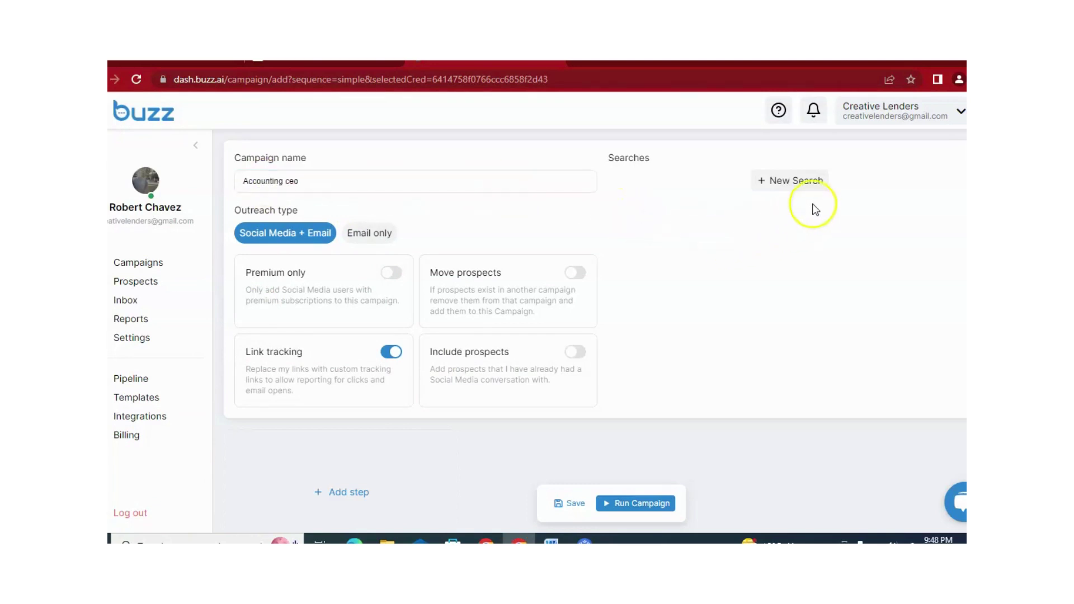
pyautogui.click(807, 188)
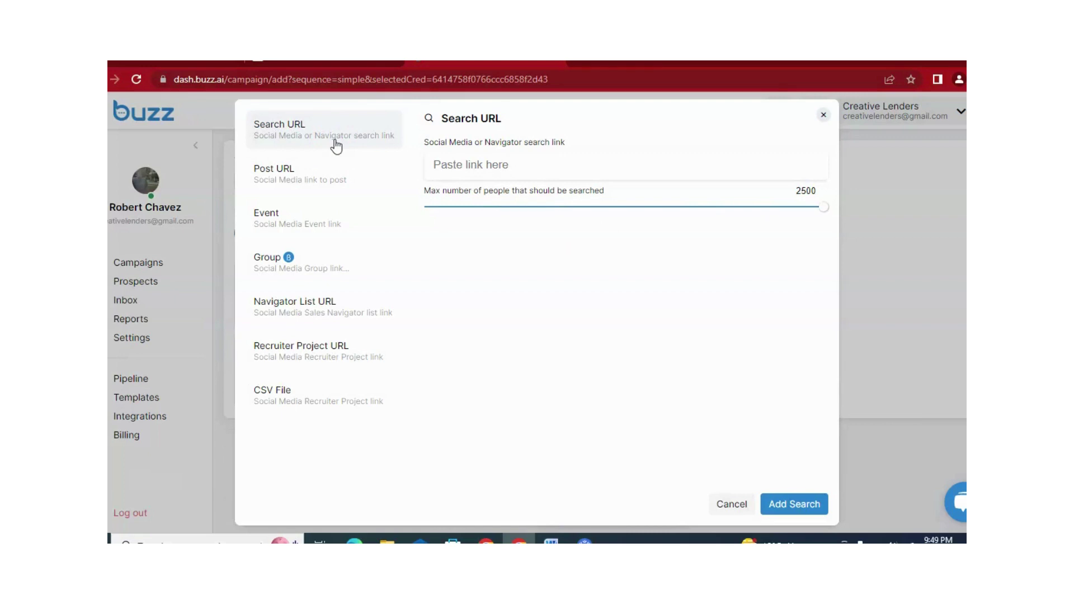
pyautogui.hotkey('ctrl', 'Tab')
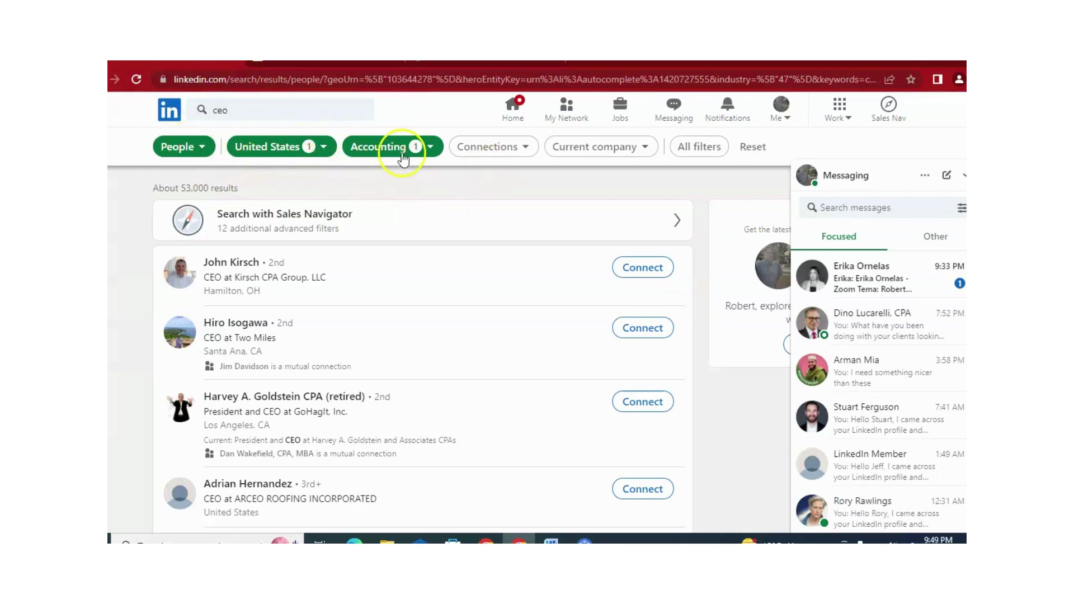
# - Copy the LinkedIn ceo search link (United States, Accounting) and return to Buzz's link field
pyautogui.click(714, 161)
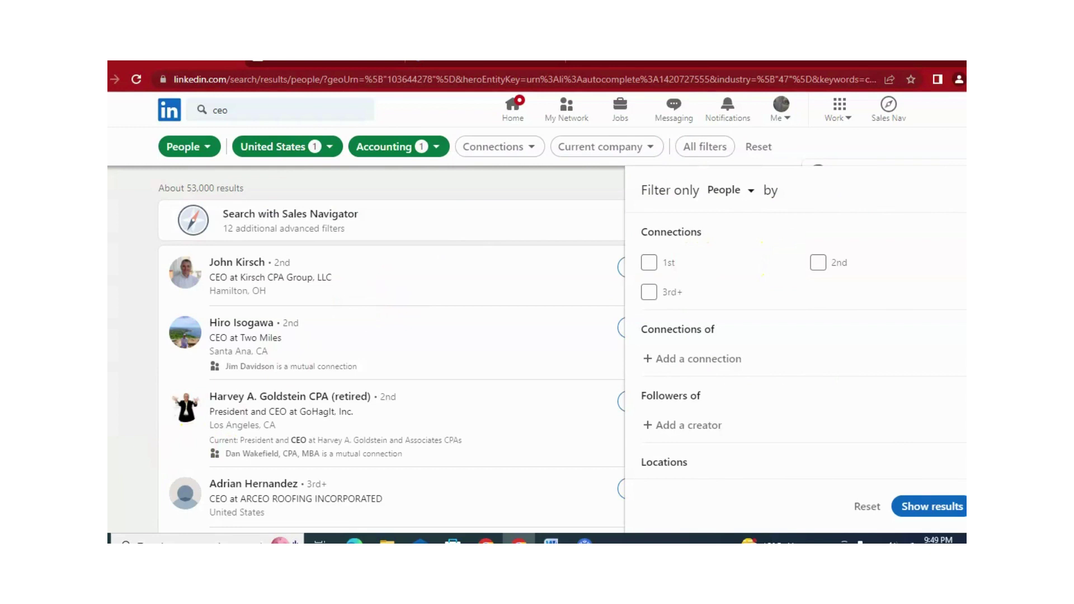
pyautogui.press('Escape')
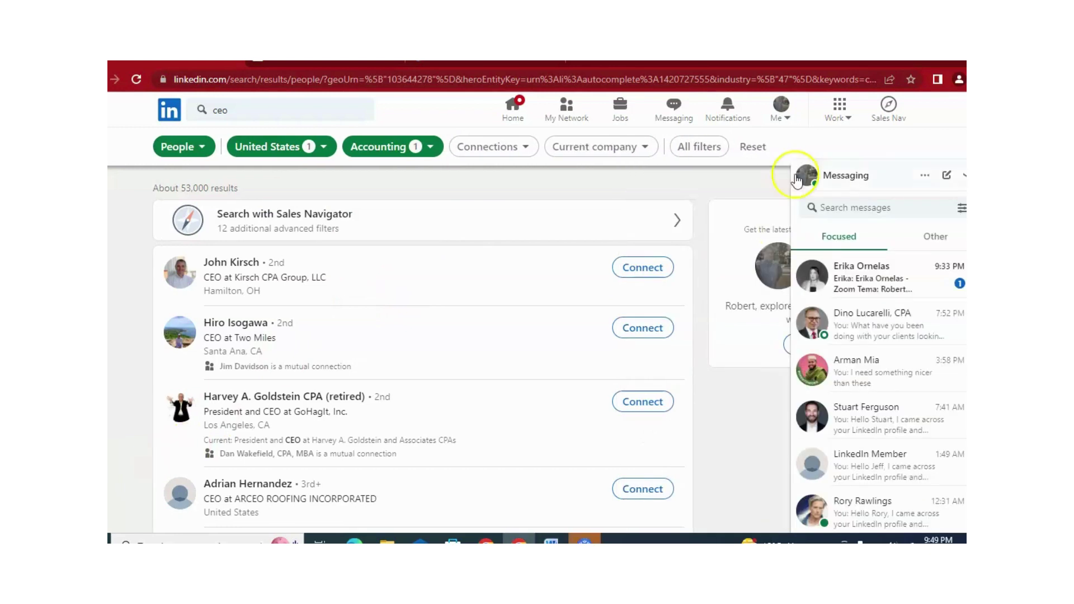
pyautogui.click(499, 79)
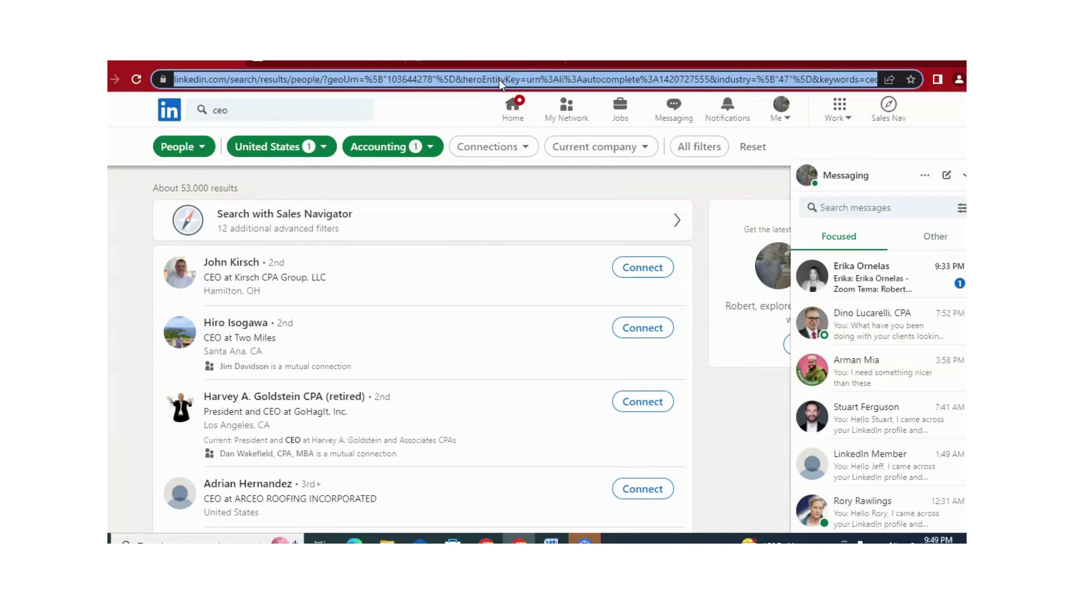
pyautogui.click(479, 63)
pyautogui.click(477, 164)
# - Paste the LinkedIn search link and add it as a campaign search with a 2500-person limit
pyautogui.hotkey('ctrl', 'v')
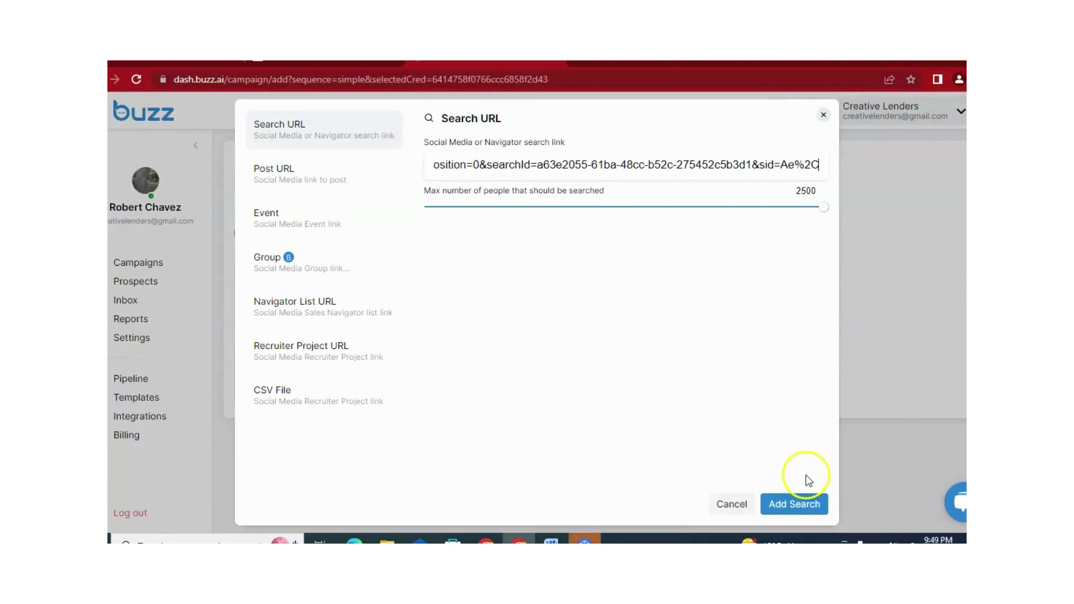
pyautogui.click(809, 505)
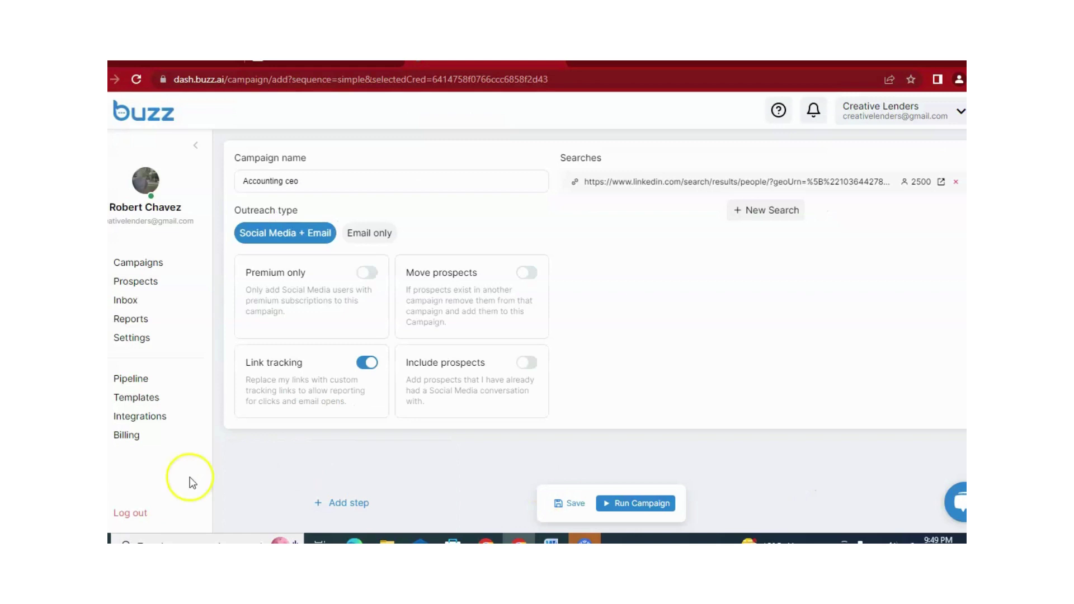
pyautogui.scroll(-2, 595, 319)
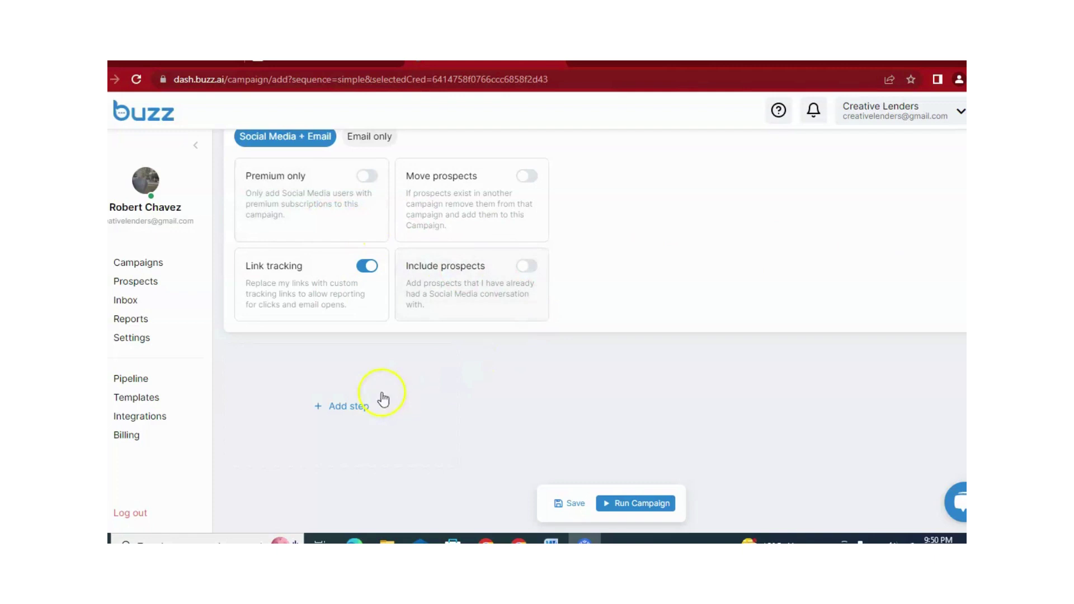
# - Add a Send InMail first step, replace its body with the ERC tax-credit pitch, and set a 1-day wait
pyautogui.click(355, 411)
pyautogui.click(343, 398)
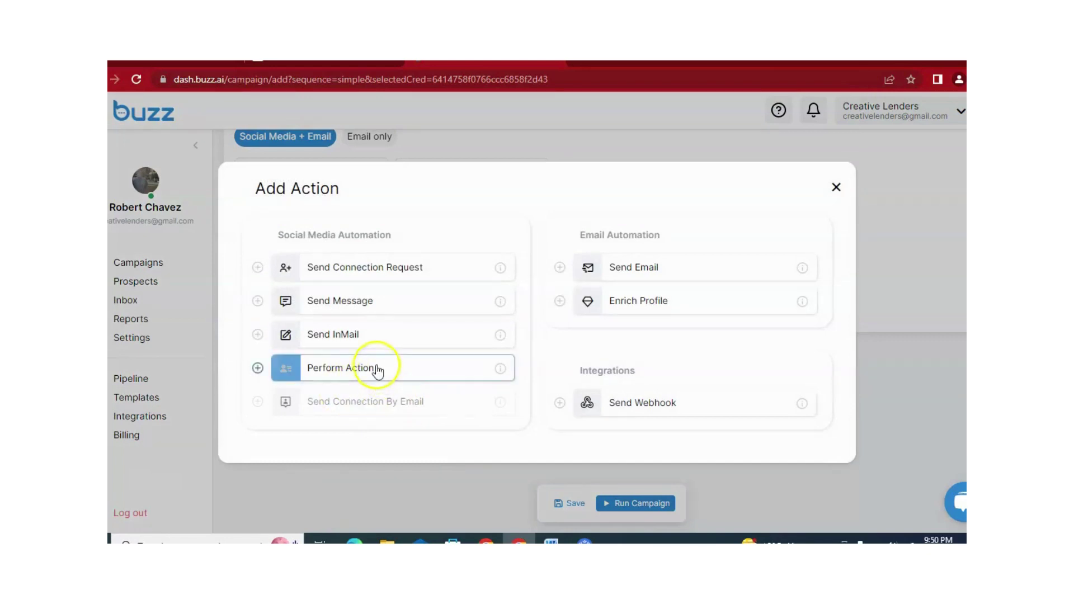
pyautogui.click(337, 347)
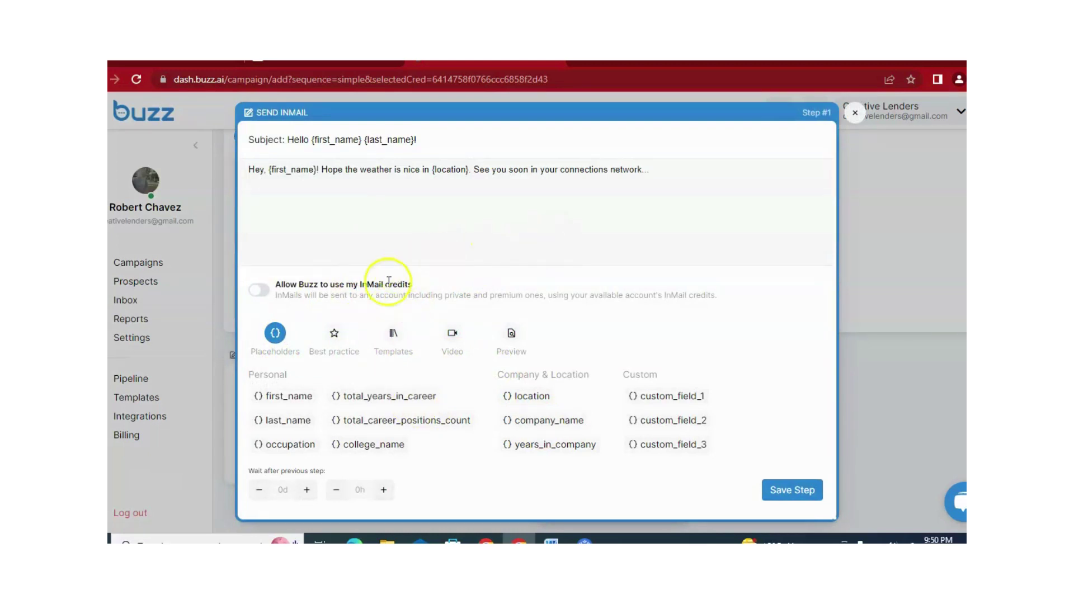
pyautogui.click(655, 172)
pyautogui.press('BackSpace')
pyautogui.press('BackSpace')
pyautogui.press('BackSpace')
pyautogui.press('BackSpace')
pyautogui.press('BackSpace')
pyautogui.press('BackSpace')
pyautogui.press('BackSpace')
pyautogui.press('BackSpace')
pyautogui.press('BackSpace')
pyautogui.press('BackSpace')
pyautogui.press('BackSpace')
pyautogui.press('BackSpace')
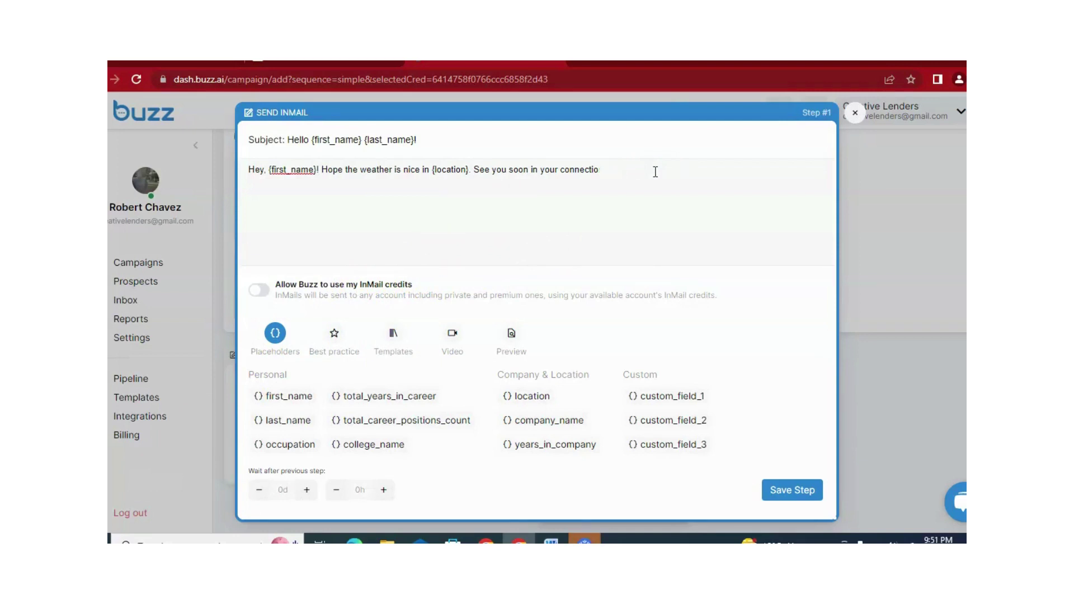
pyautogui.press('BackSpace')
pyautogui.press('BackSpace')
pyautogui.press('BackSpace')
pyautogui.press('BackSpace')
pyautogui.press('BackSpace')
pyautogui.press('BackSpace')
pyautogui.press('BackSpace')
pyautogui.press('BackSpace')
pyautogui.press('BackSpace')
pyautogui.press('BackSpace')
pyautogui.press('BackSpace')
pyautogui.press('BackSpace')
pyautogui.press('BackSpace')
pyautogui.press('BackSpace')
pyautogui.press('BackSpace')
pyautogui.press('BackSpace')
pyautogui.press('BackSpace')
pyautogui.press('BackSpace')
pyautogui.press('BackSpace')
pyautogui.press('BackSpace')
pyautogui.press('BackSpace')
pyautogui.press('BackSpace')
pyautogui.press('BackSpace')
pyautogui.press('BackSpace')
pyautogui.press('BackSpace')
pyautogui.press('BackSpace')
pyautogui.press('BackSpace')
pyautogui.press('BackSpace')
pyautogui.press('BackSpace')
pyautogui.press('BackSpace')
pyautogui.press('BackSpace')
pyautogui.press('BackSpace')
pyautogui.press('BackSpace')
pyautogui.press('BackSpace')
pyautogui.press('BackSpace')
pyautogui.press('BackSpace')
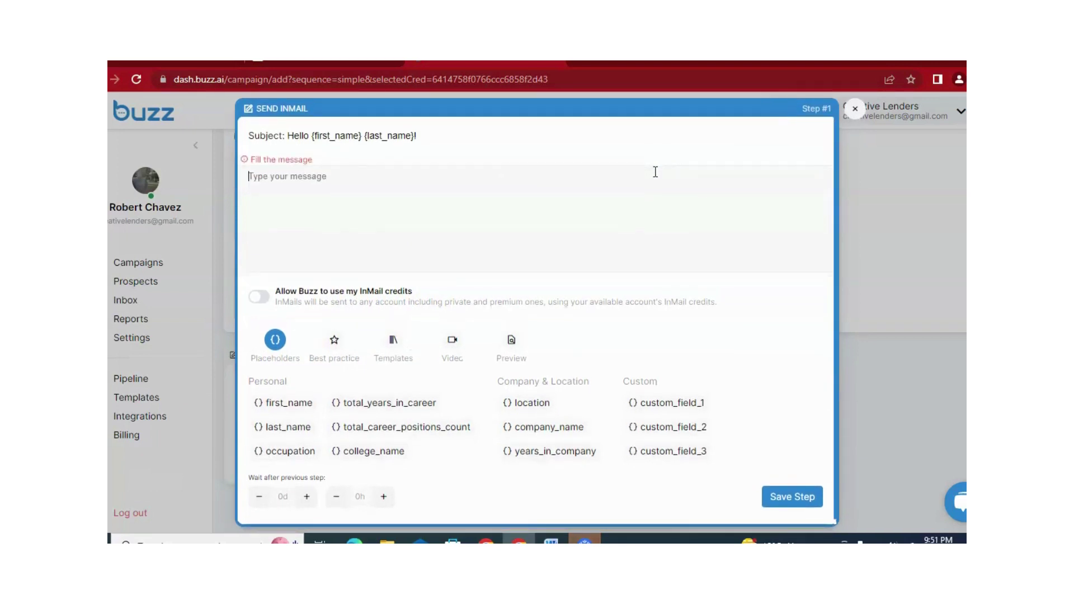
pyautogui.hotkey('ctrl', 'v')
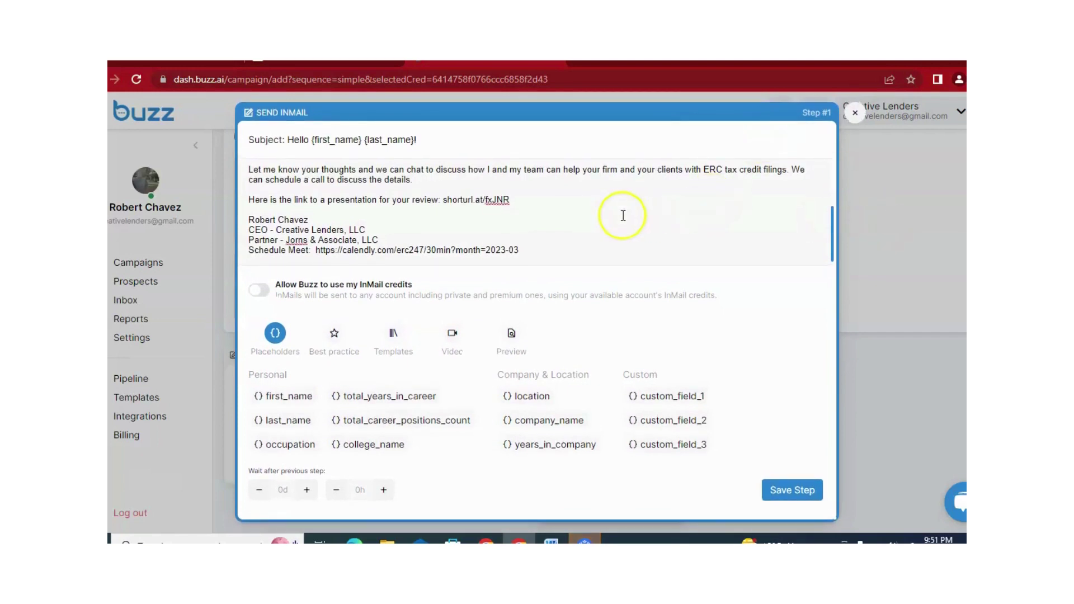
pyautogui.moveTo(834, 240); pyautogui.dragTo(826, 145)
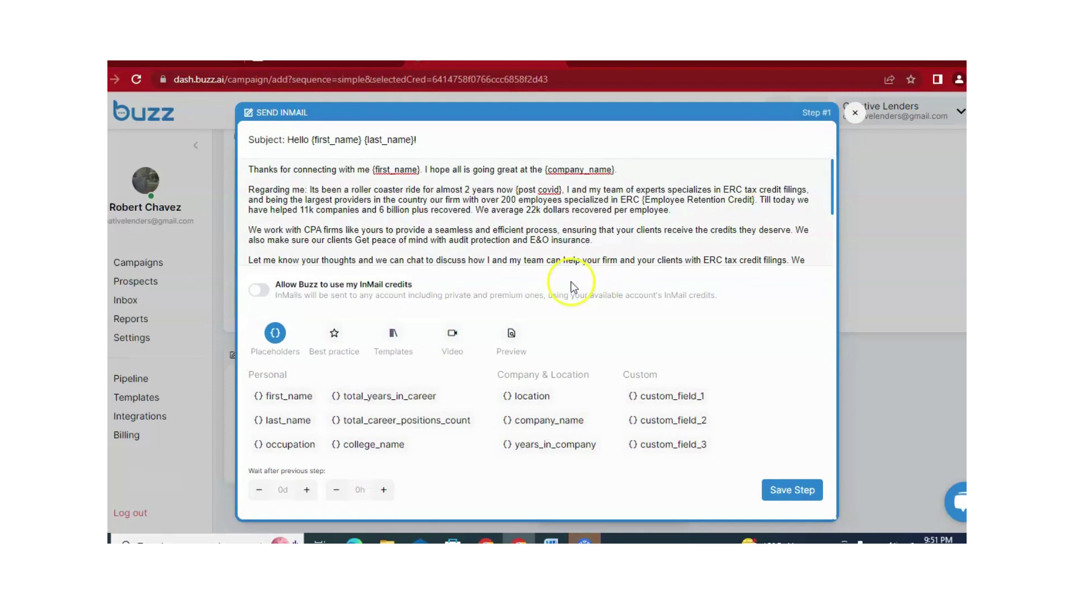
pyautogui.click(307, 497)
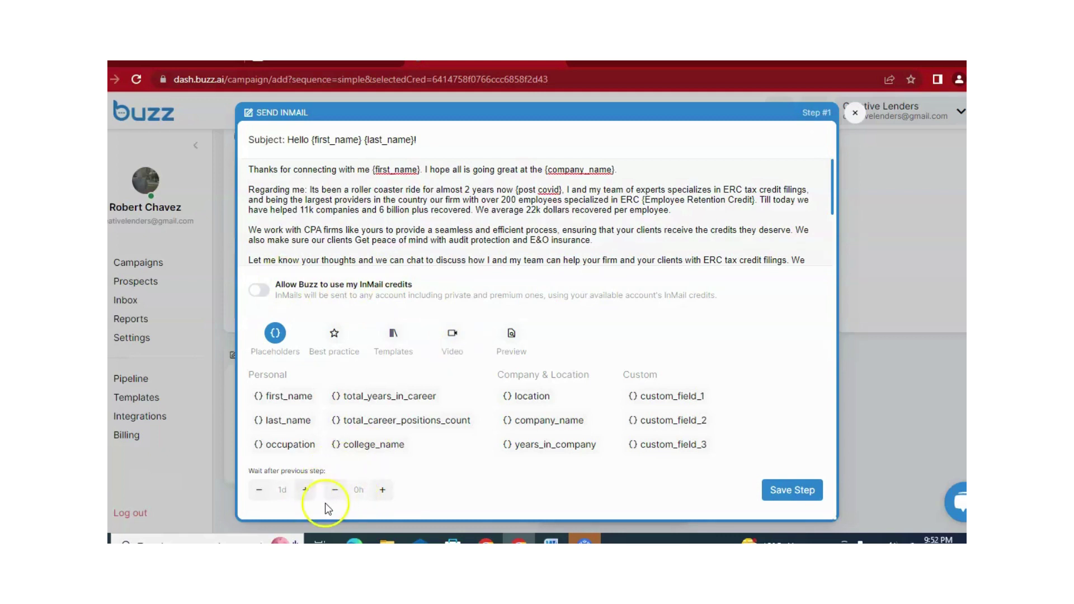
# - Save the InMail step and add a Perform Action step as step #2
pyautogui.click(783, 497)
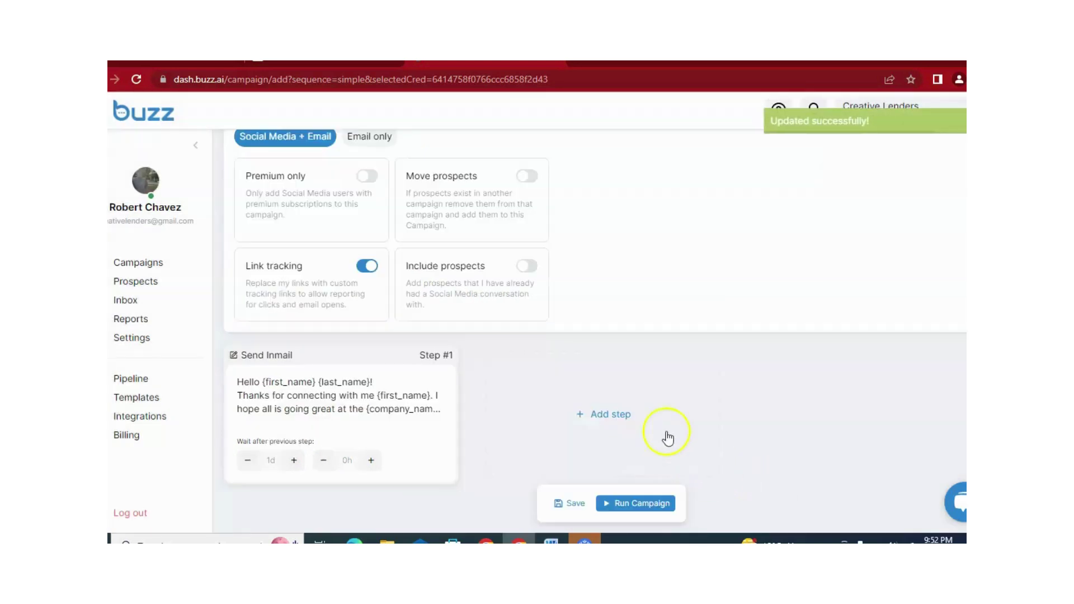
pyautogui.scroll(-1, 595, 308)
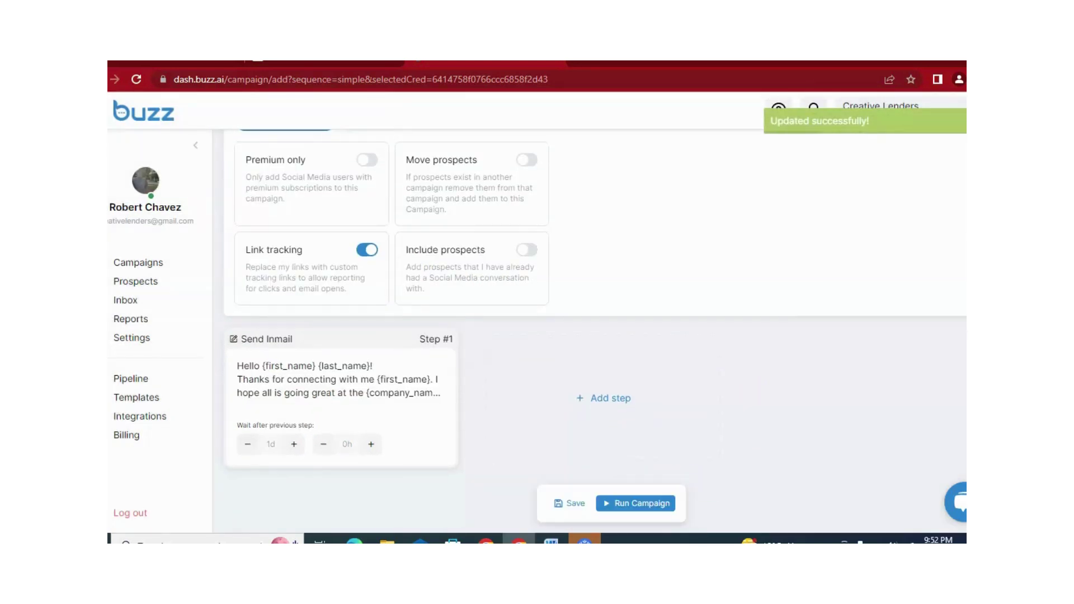
pyautogui.click(618, 396)
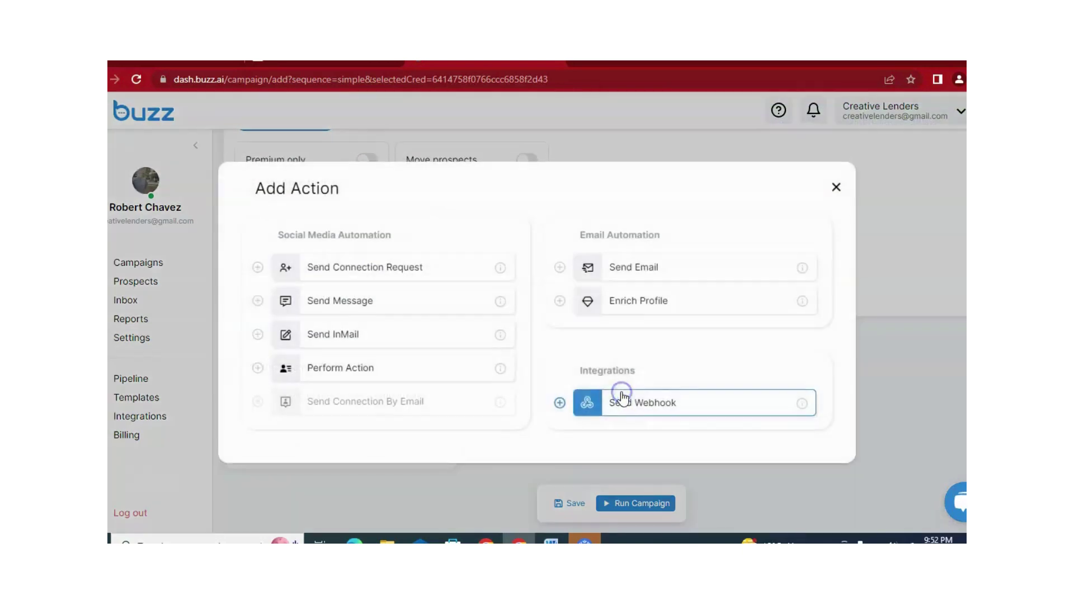
pyautogui.click(418, 380)
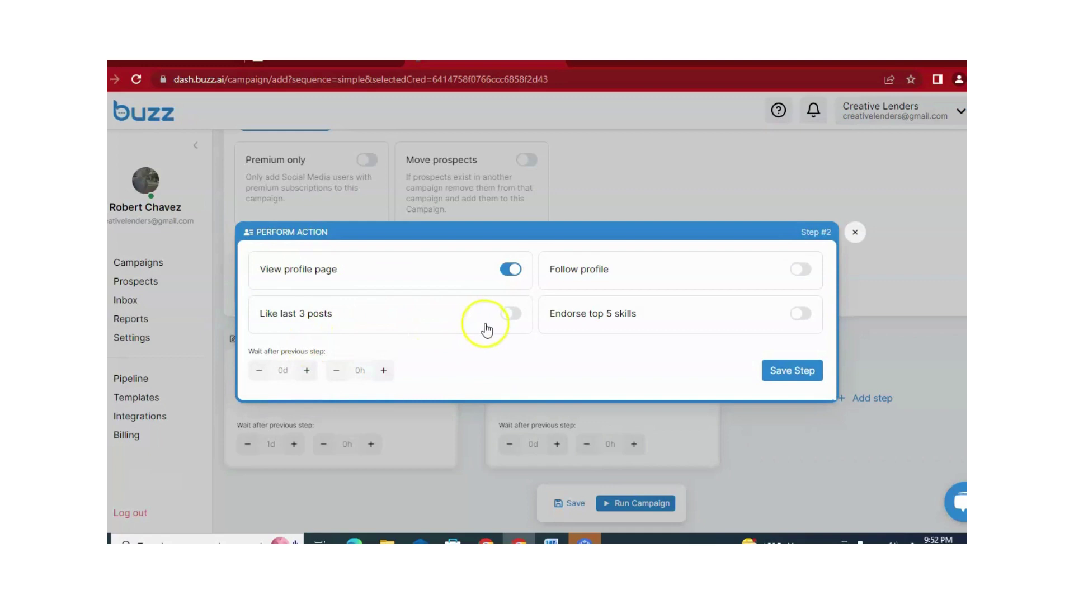
# - Enable liking the last 3 posts, following the profile, and endorsing the top 5 skills
pyautogui.click(507, 320)
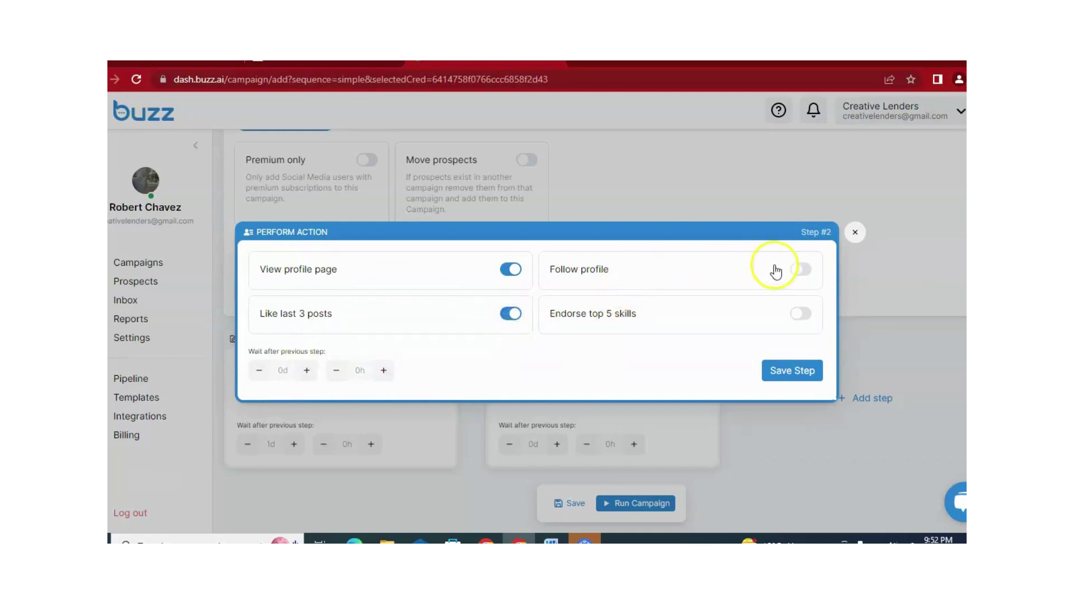
pyautogui.click(800, 269)
pyautogui.click(747, 310)
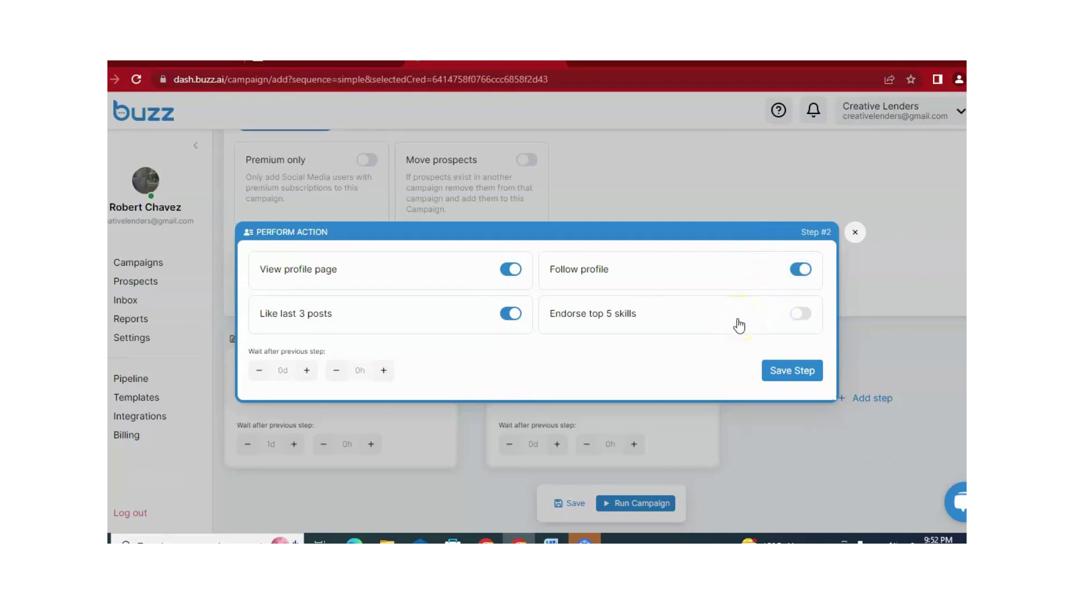
pyautogui.click(800, 314)
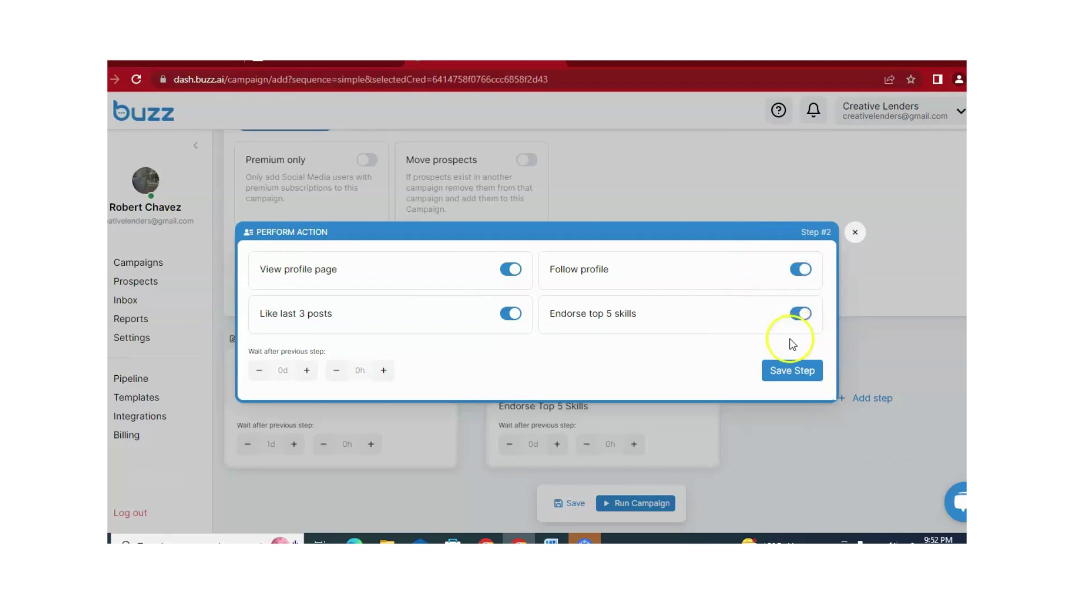
# - Set the Perform Action step's wait to 2d 2h and save it
pyautogui.click(306, 371)
pyautogui.click(305, 372)
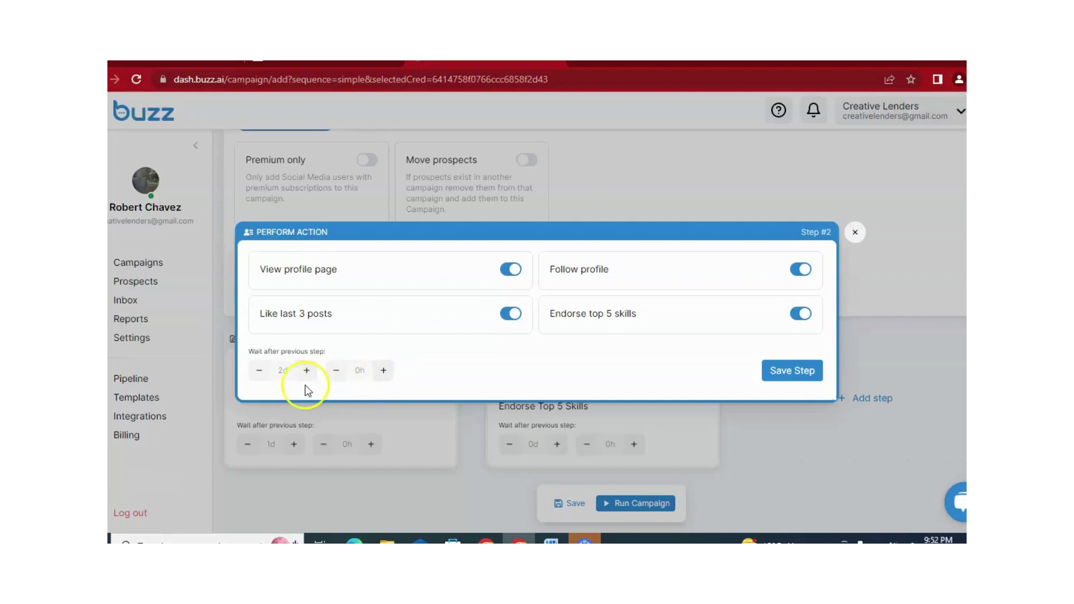
pyautogui.click(384, 372)
pyautogui.click(384, 372)
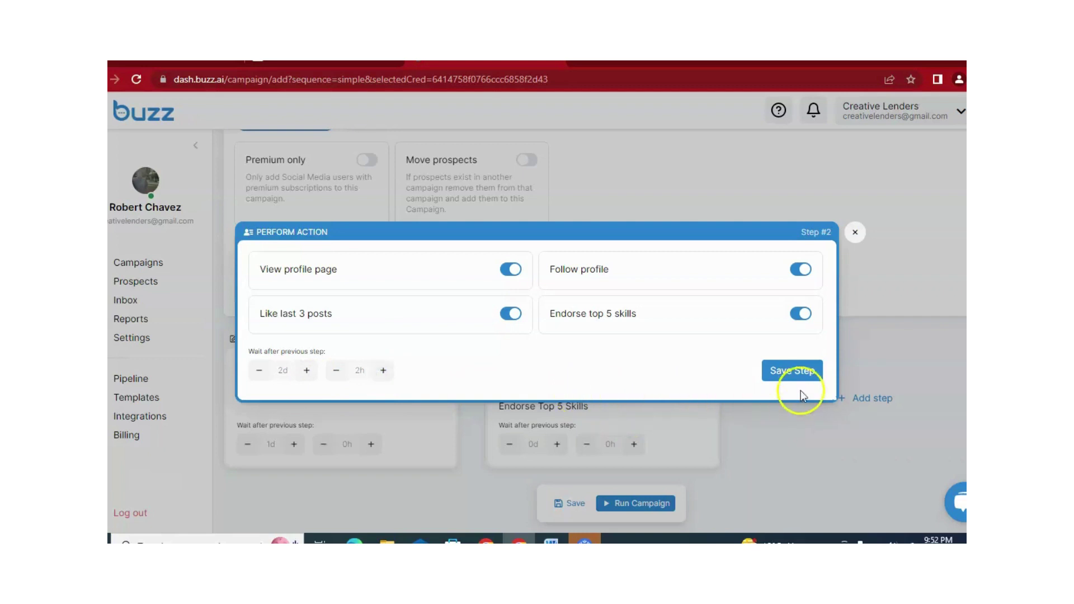
pyautogui.click(800, 371)
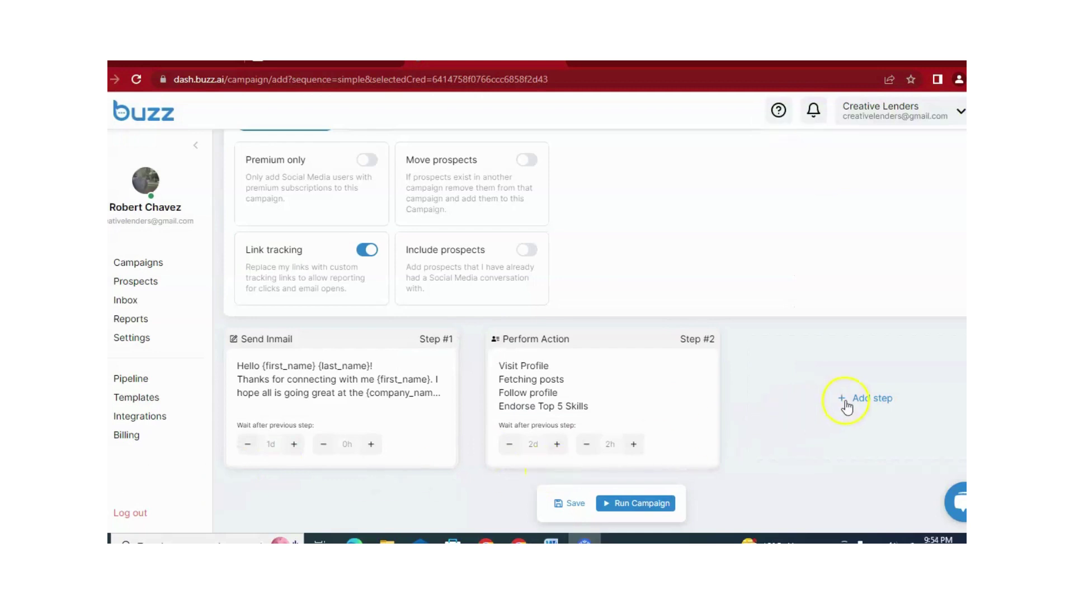
# - Add a Send Message step #3 with a 3-day wait and save it
pyautogui.click(845, 400)
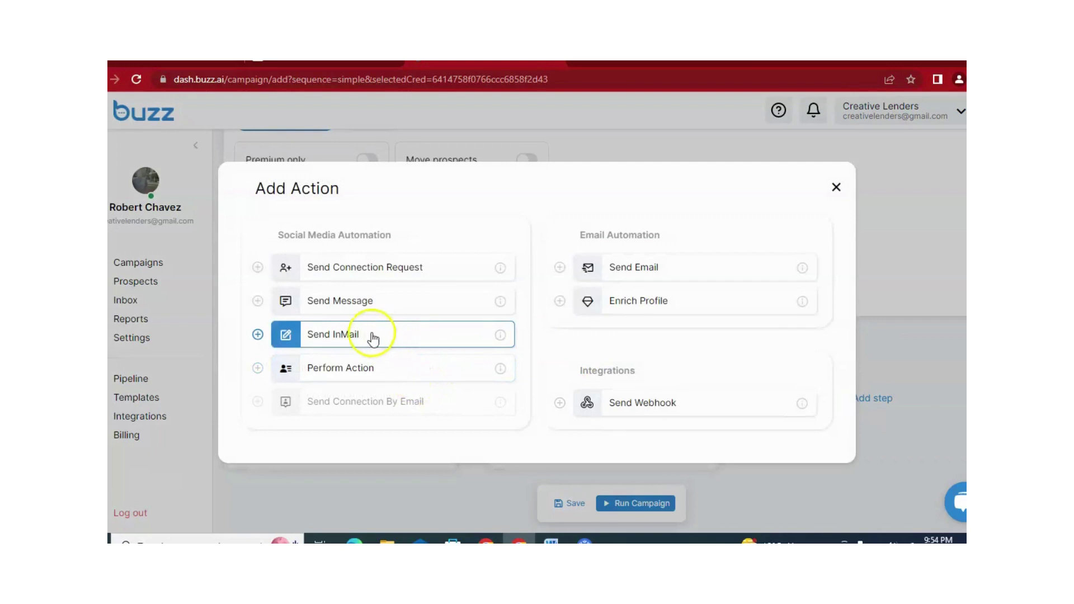
pyautogui.click(343, 309)
pyautogui.click(384, 246)
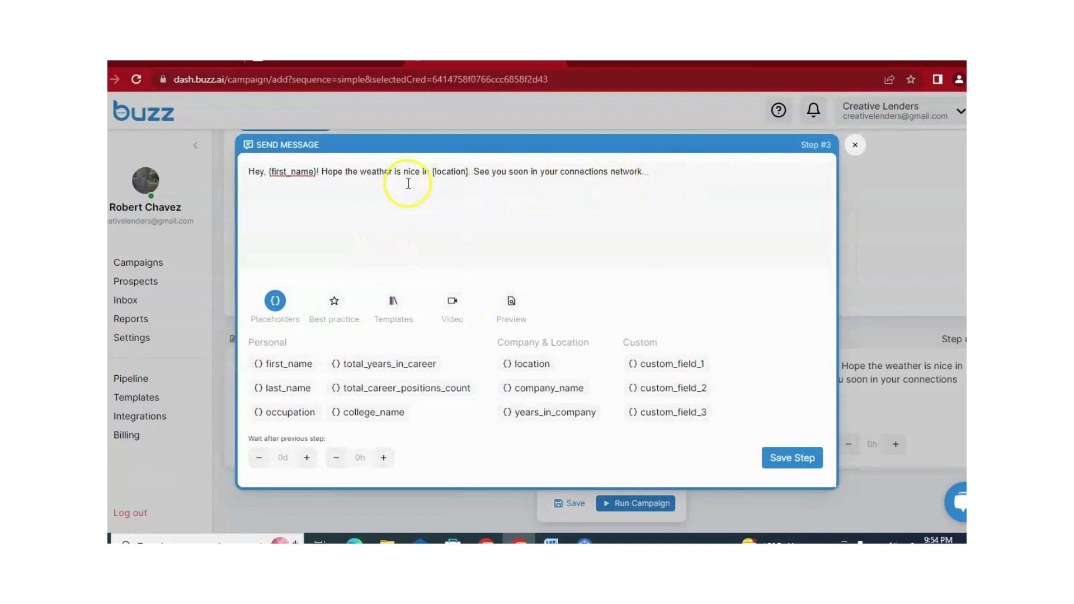
pyautogui.click(305, 458)
pyautogui.click(305, 458)
pyautogui.click(303, 459)
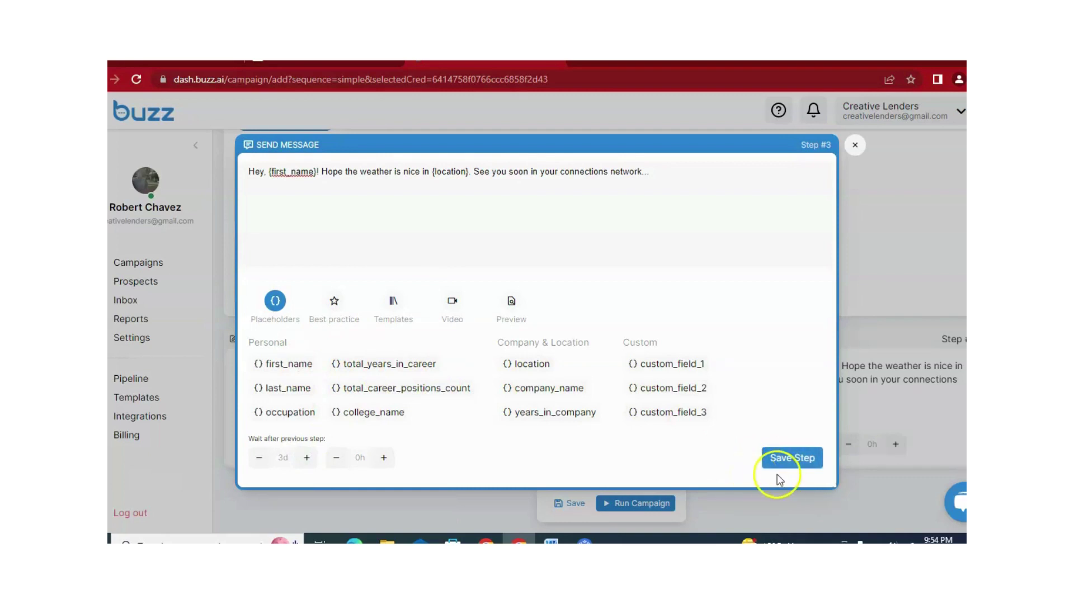
pyautogui.click(781, 463)
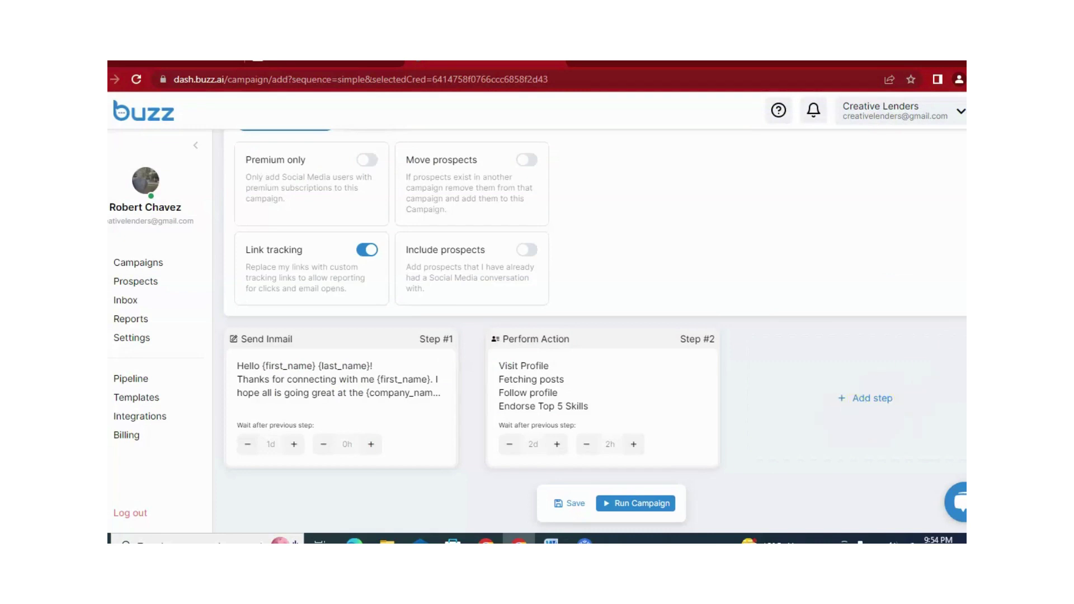
# - Run the Accounting ceo campaign, then reopen it for editing from its ⋮ menu
pyautogui.click(663, 505)
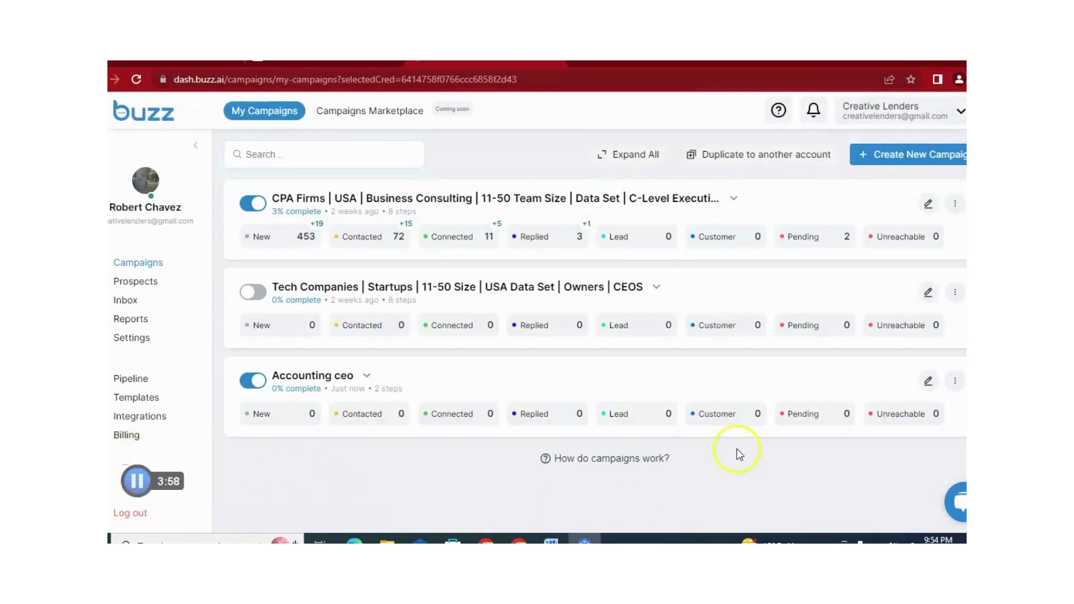
pyautogui.click(367, 378)
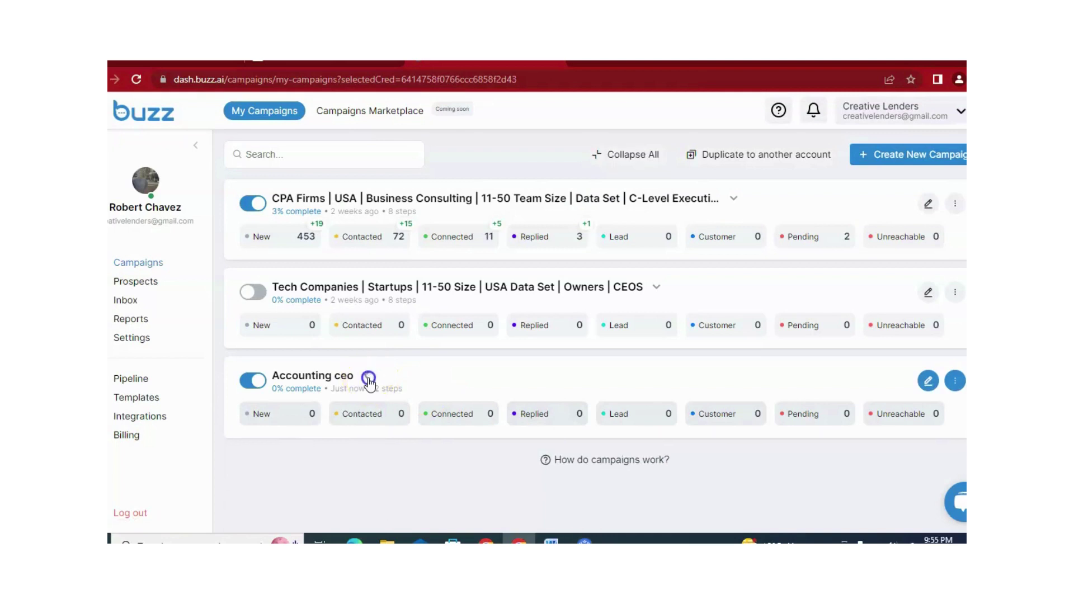
pyautogui.click(951, 382)
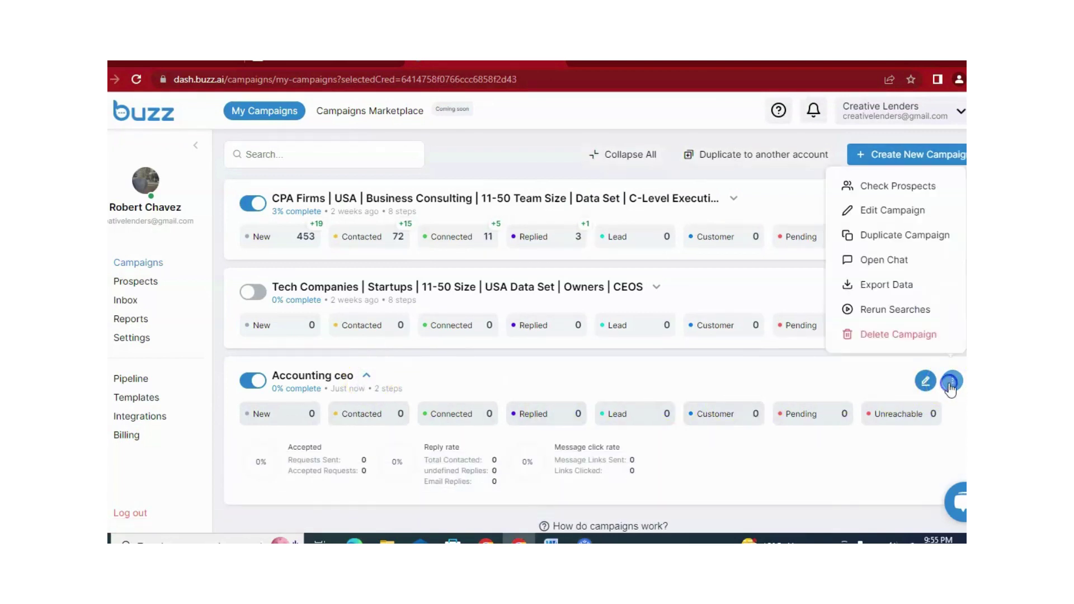
pyautogui.click(900, 220)
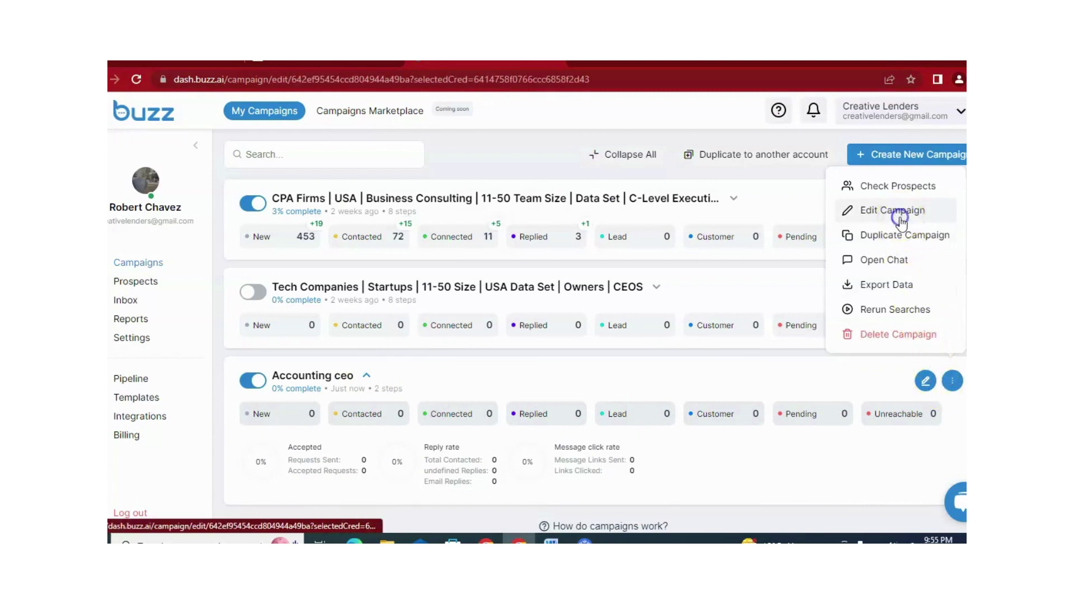
pyautogui.scroll(-2, 593, 336)
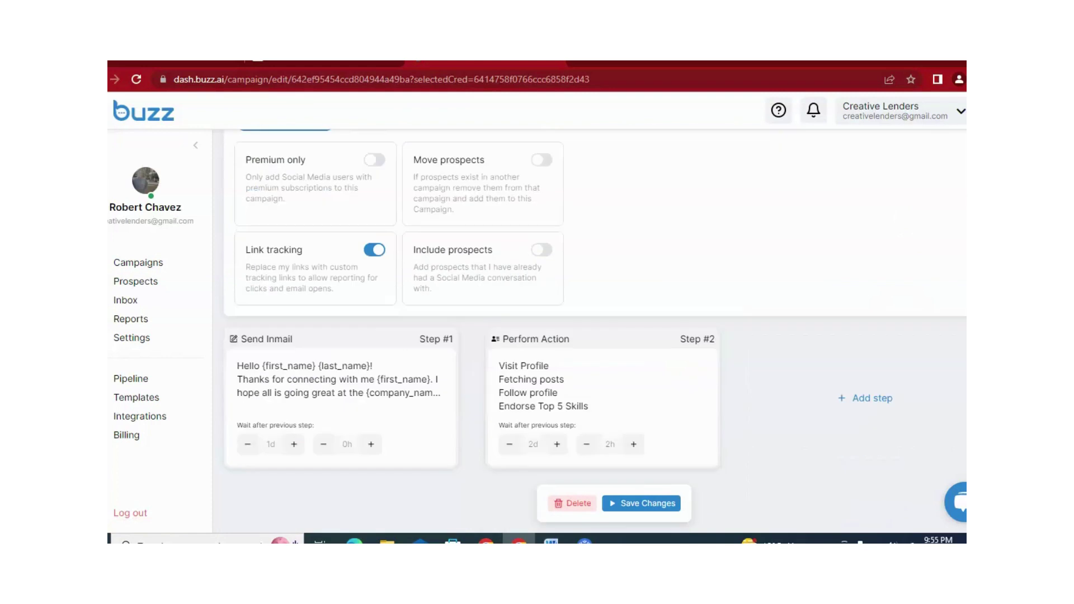
# - Extend Step #2's wait to 3 days, add another Perform Action step, and save the changes
pyautogui.click(555, 444)
pyautogui.click(872, 400)
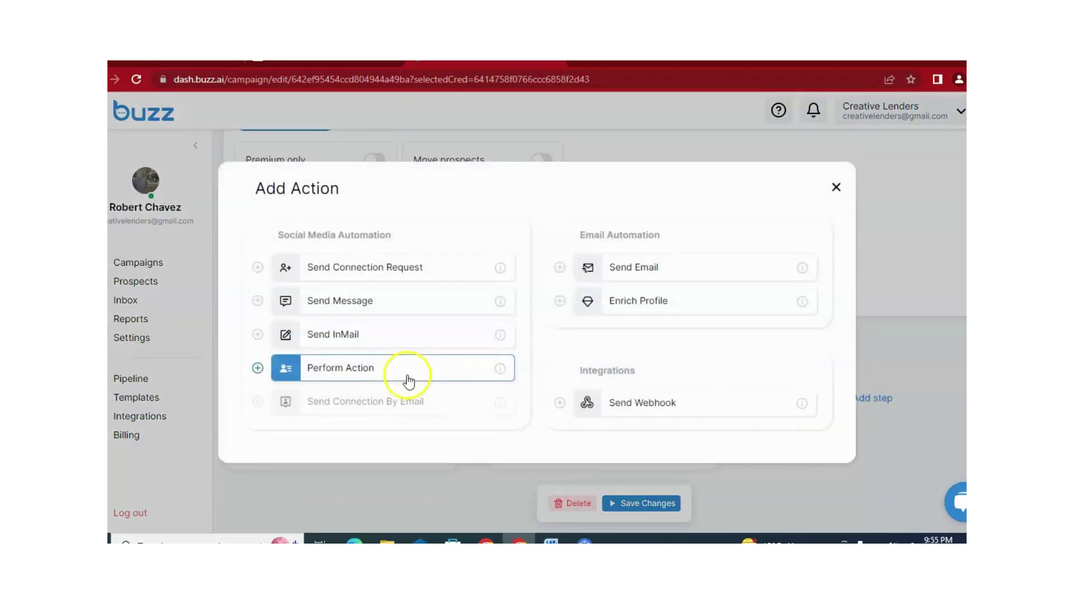
pyautogui.click(408, 379)
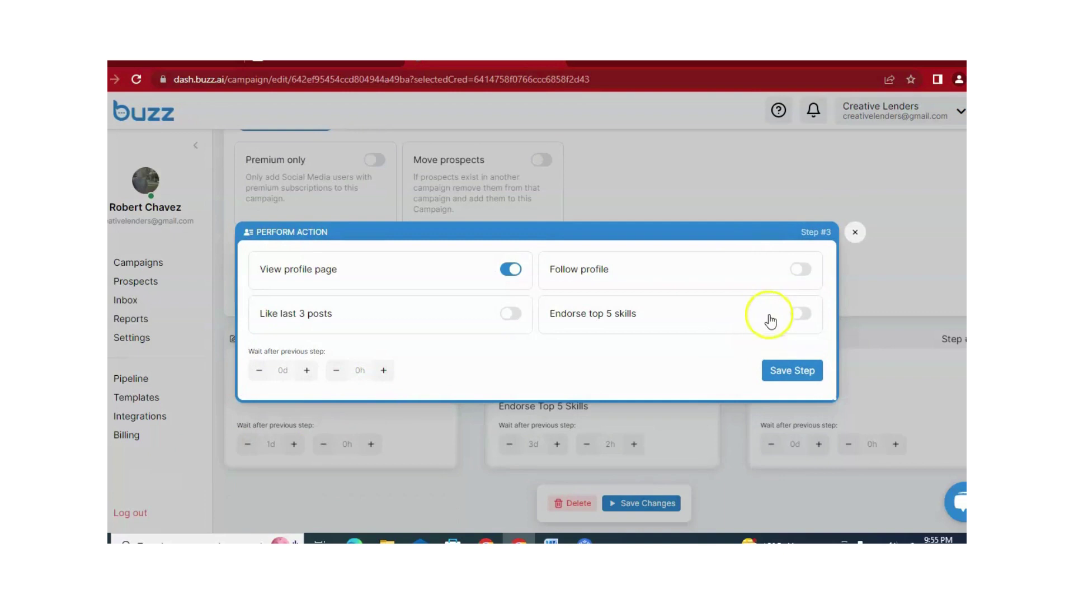
pyautogui.click(786, 370)
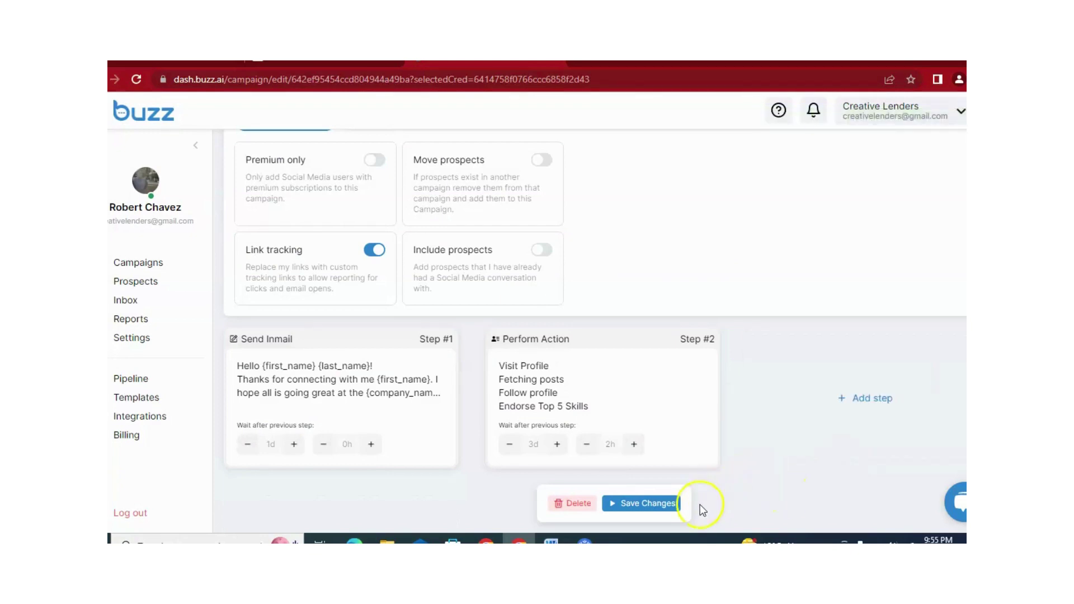
pyautogui.click(651, 504)
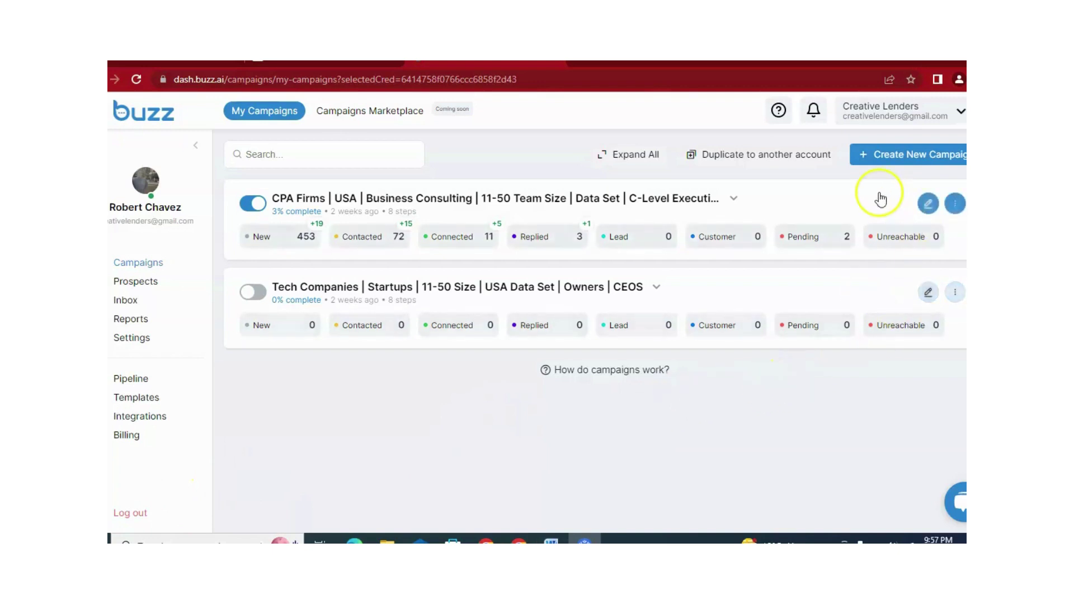
# - Start a new Smart-sequence campaign and name it 'InMail's for CEO'
pyautogui.click(888, 163)
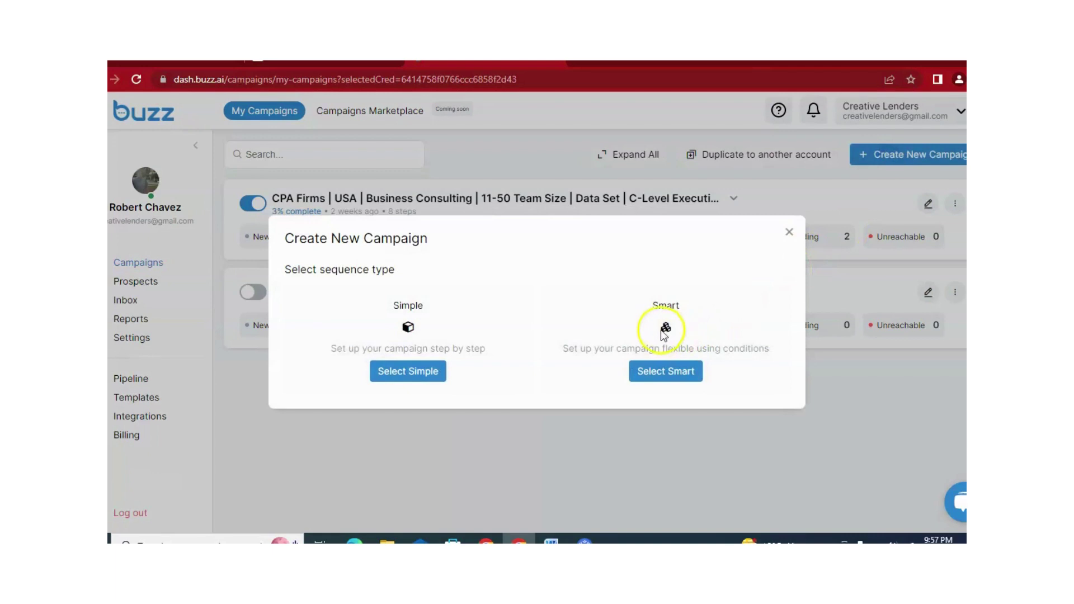
pyautogui.click(684, 373)
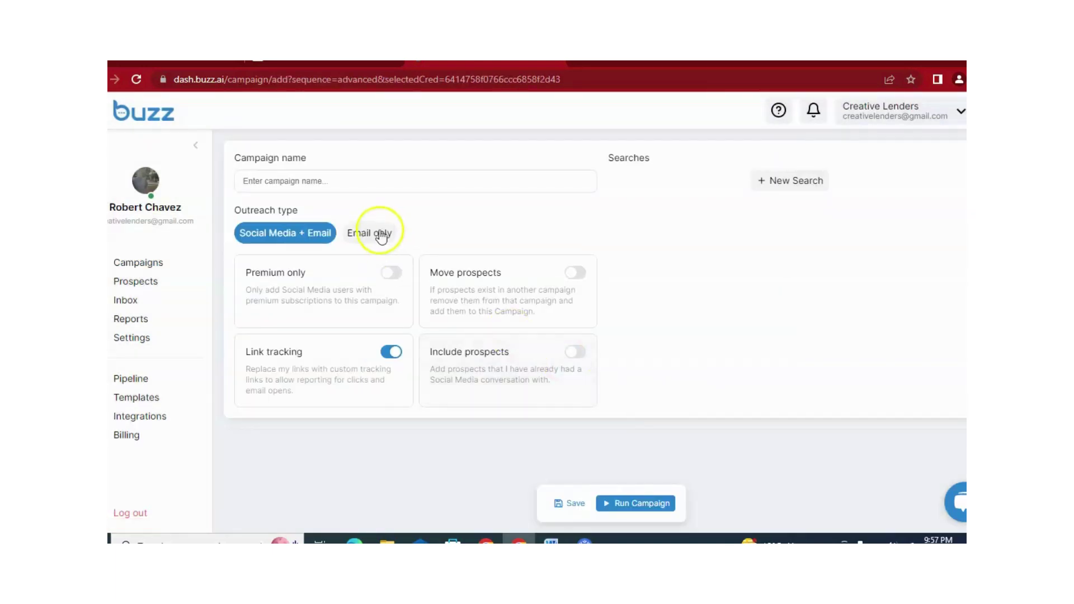
pyautogui.click(326, 180)
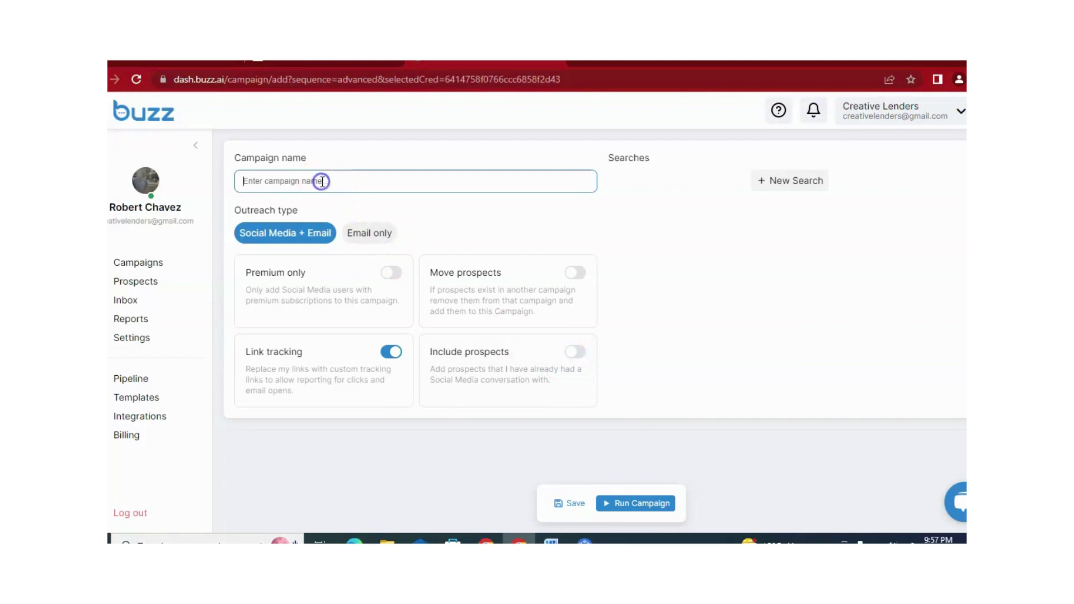
pyautogui.click(115, 464)
pyautogui.click(322, 183)
pyautogui.write("InMail's for CEO")
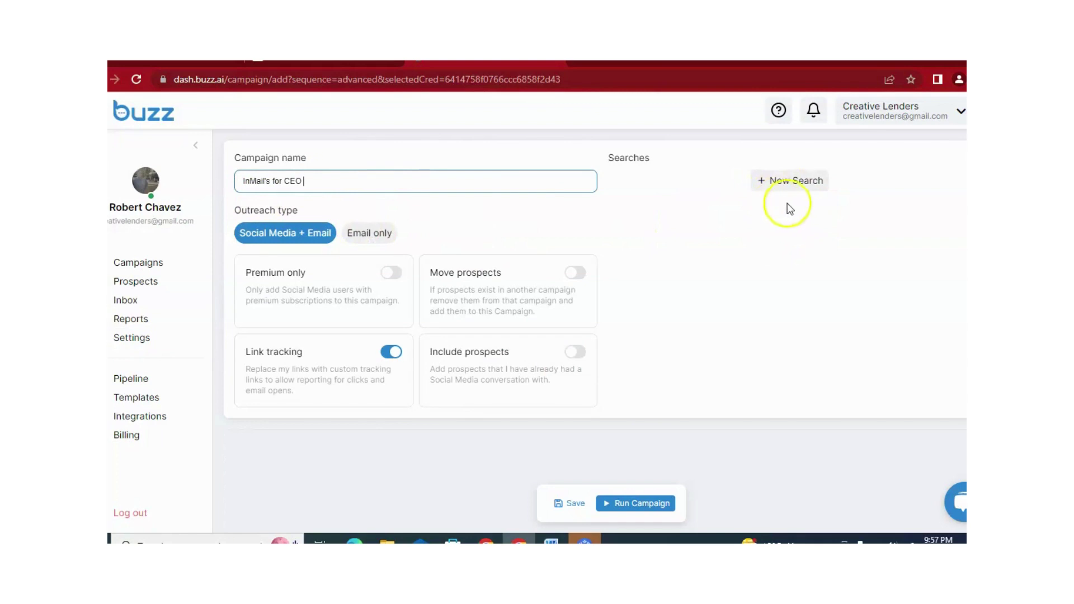
# - Add a Navigator List URL search and copy the Sales Navigator list link from LinkedIn
pyautogui.click(790, 185)
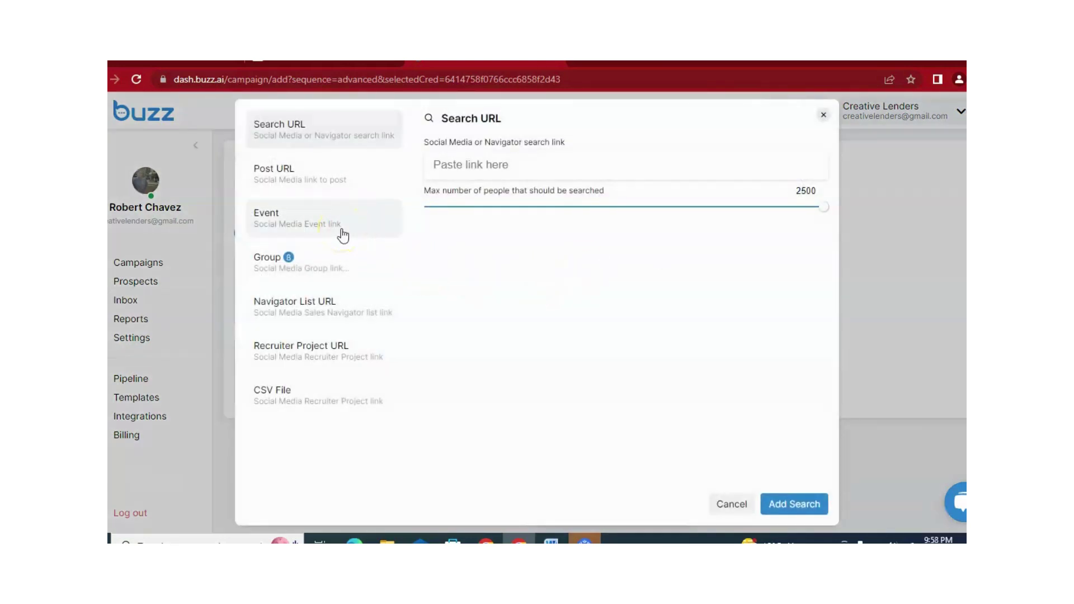
pyautogui.click(347, 299)
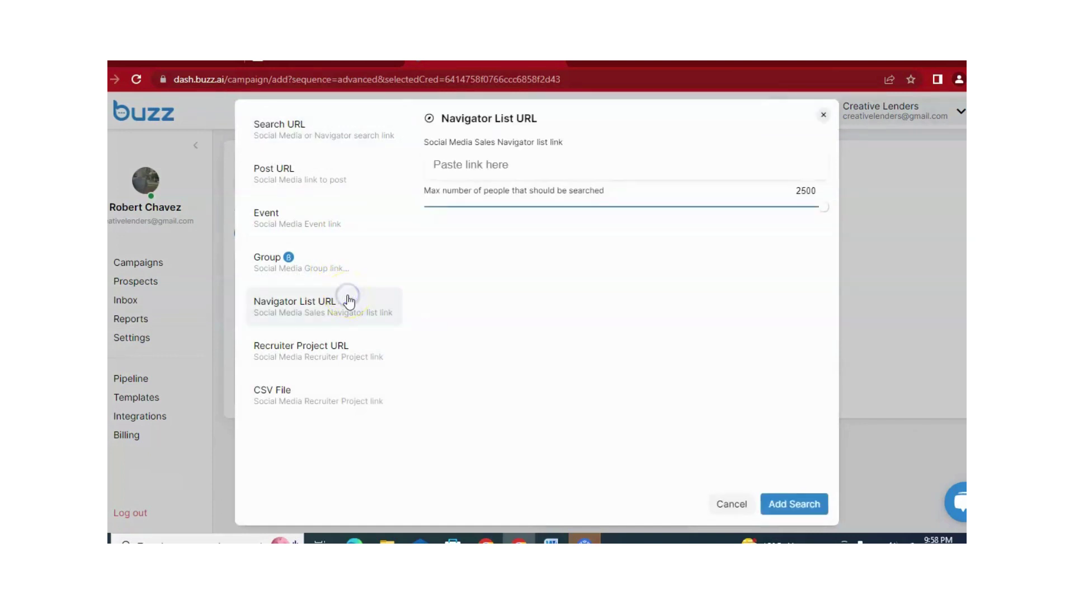
pyautogui.hotkey('ctrl', 'Tab')
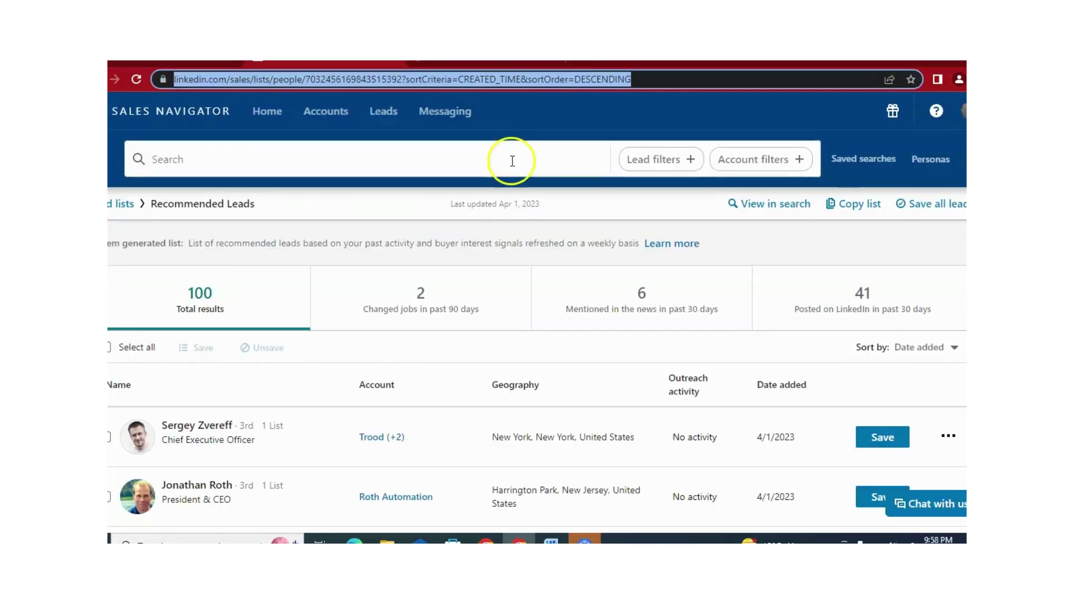
pyautogui.click(662, 74)
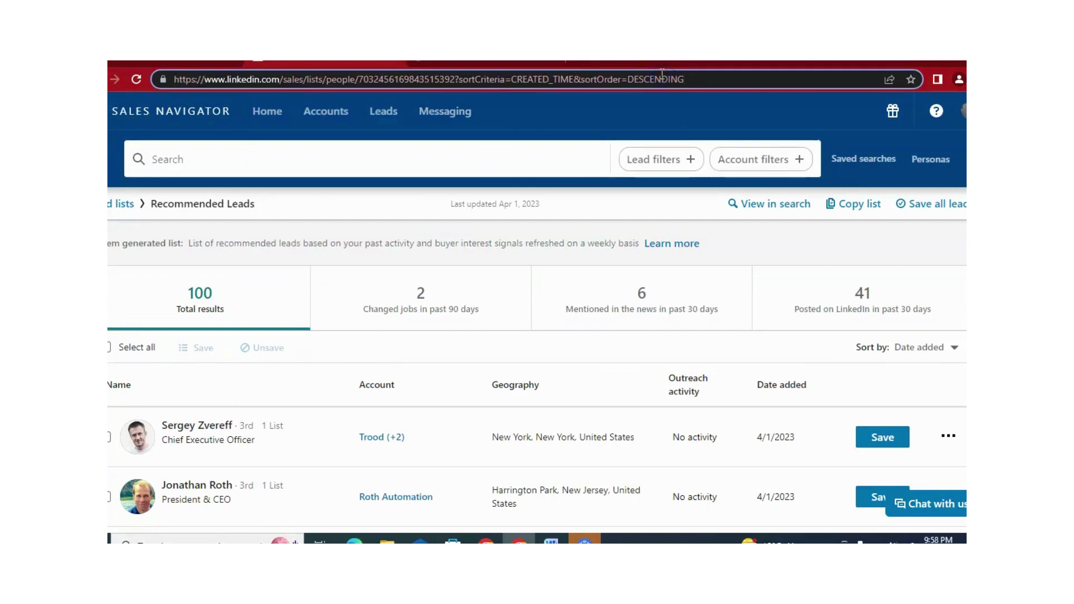
pyautogui.hotkey('ctrl', 'a')
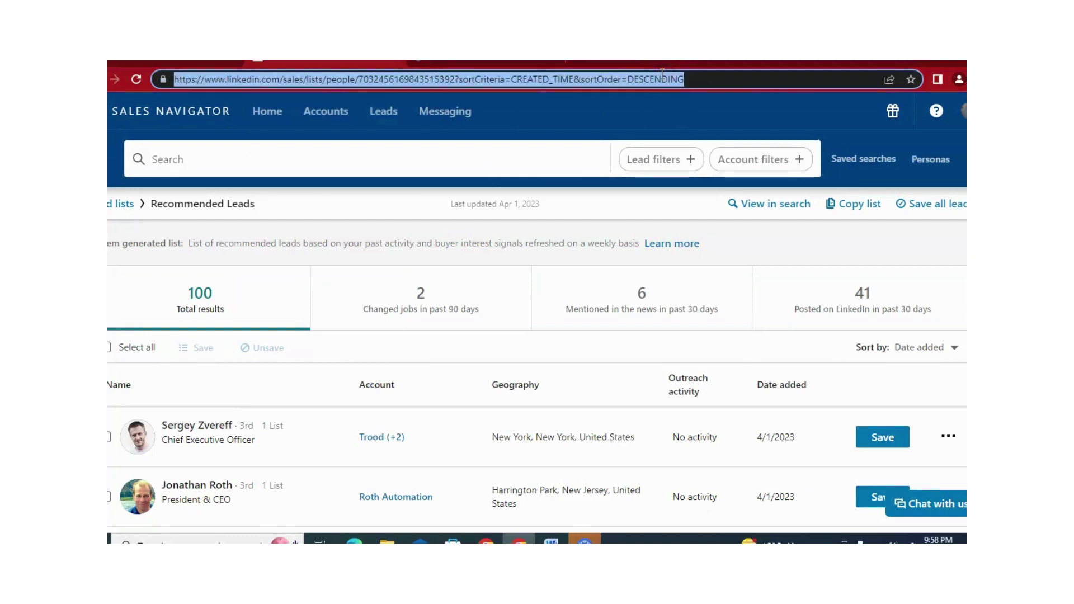
pyautogui.hotkey('ctrl', 'shift', 'Tab')
pyautogui.click(524, 162)
# - Paste the Sales Navigator list link and add it as the campaign search, capped at 2500 people
pyautogui.hotkey('ctrl', 'v')
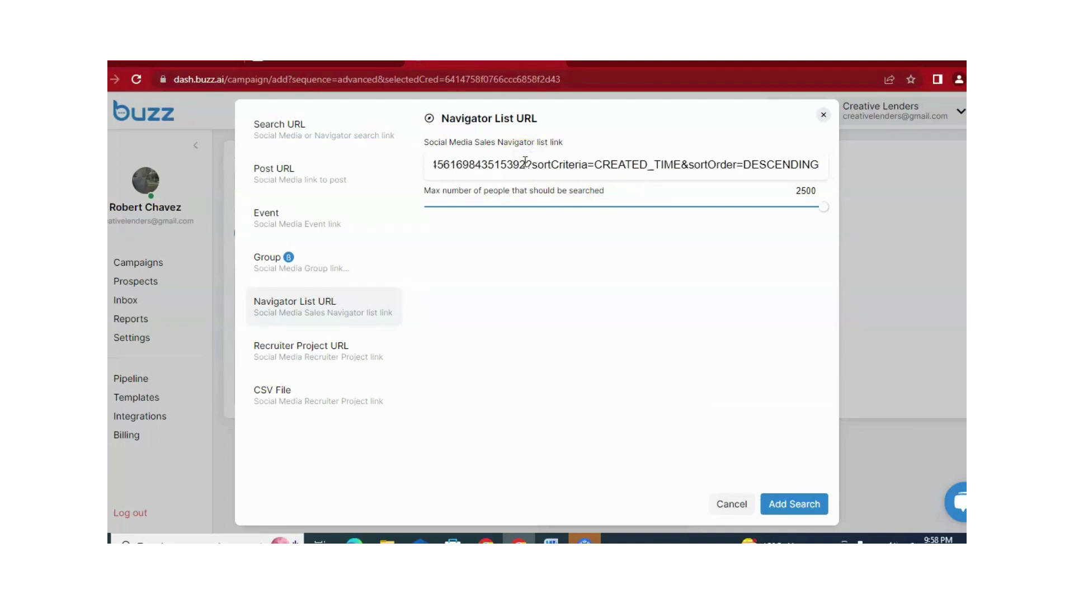
pyautogui.click(810, 503)
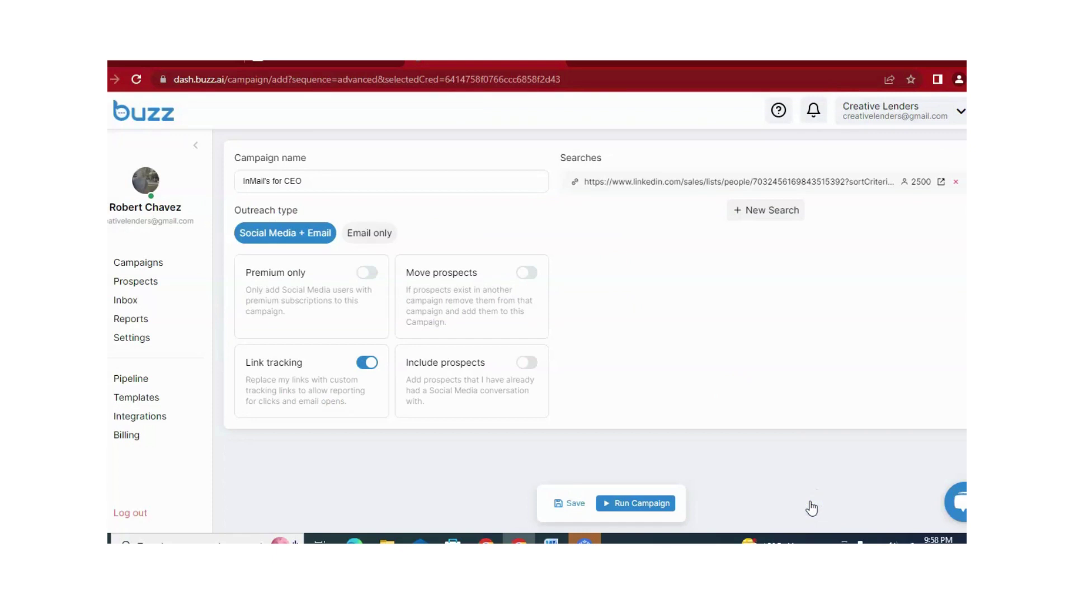
pyautogui.scroll(-1, 727, 447)
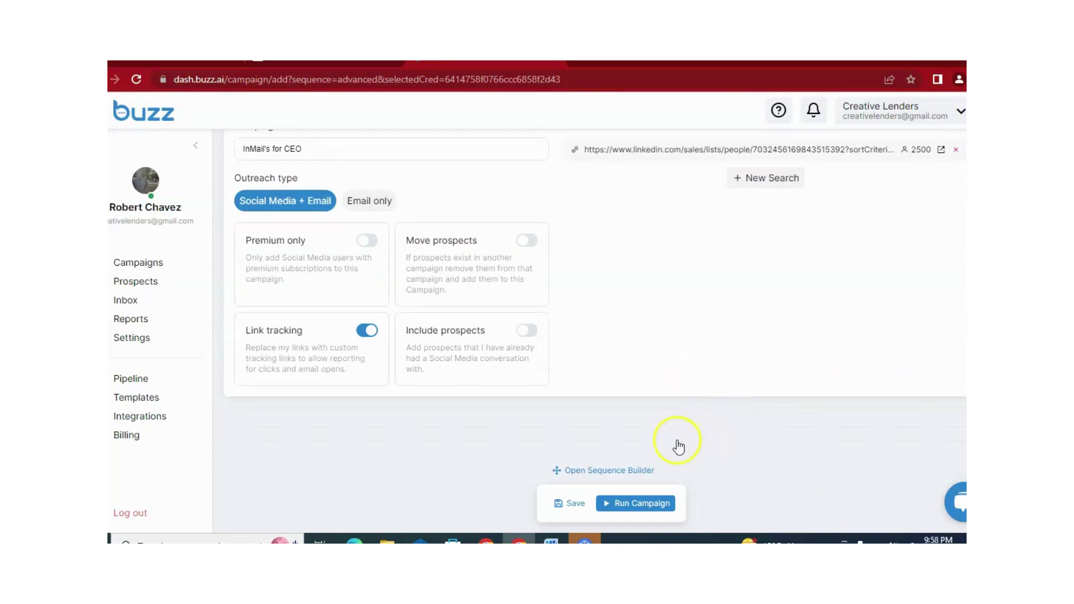
# - In the sequence builder, place an If is open profile condition beneath Lead Source
pyautogui.click(629, 474)
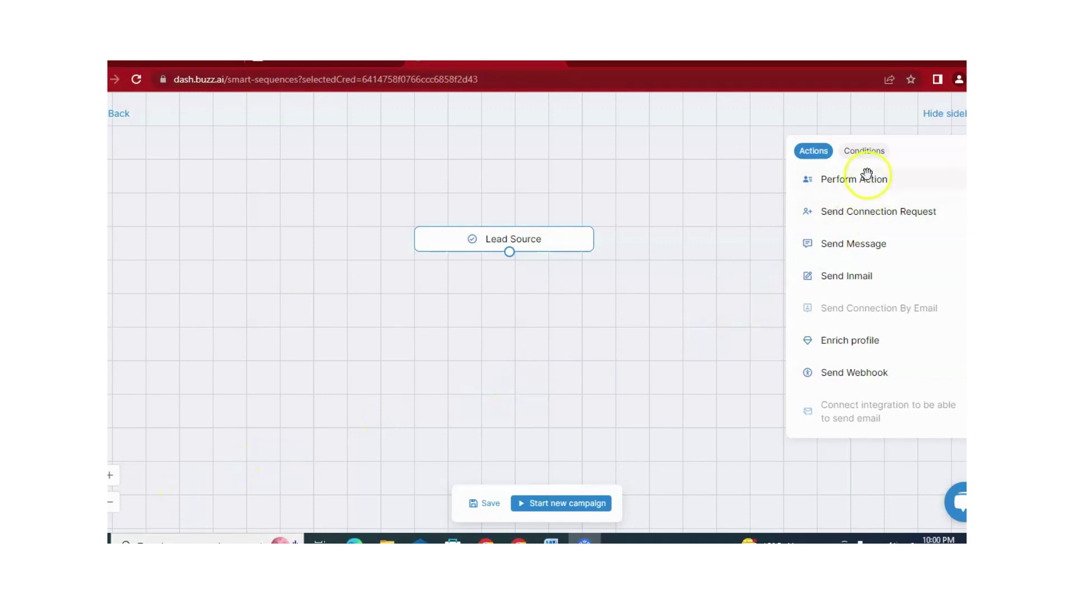
pyautogui.click(866, 151)
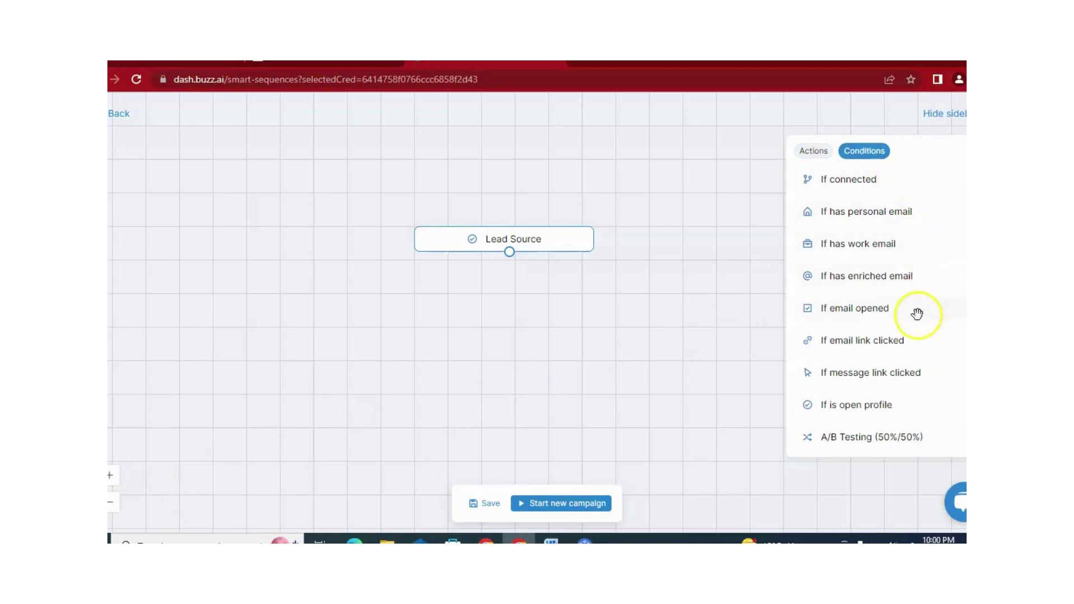
pyautogui.click(888, 406)
pyautogui.moveTo(897, 412); pyautogui.dragTo(535, 309)
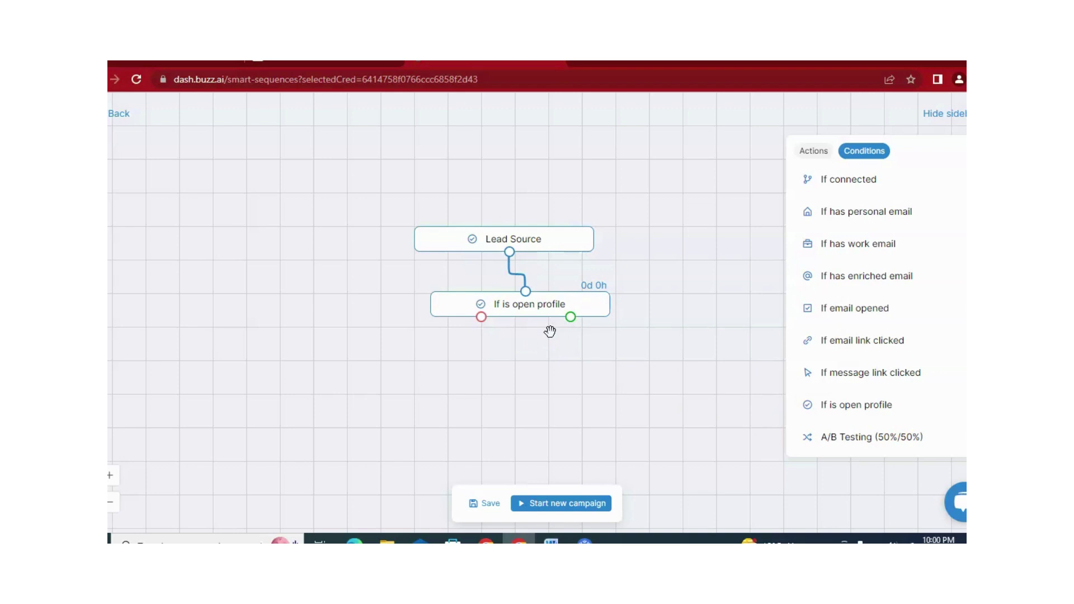
pyautogui.click(515, 322)
# - Attach a Send Inmail action to the yes branch of If is open profile
pyautogui.click(812, 155)
pyautogui.moveTo(862, 276); pyautogui.dragTo(552, 375)
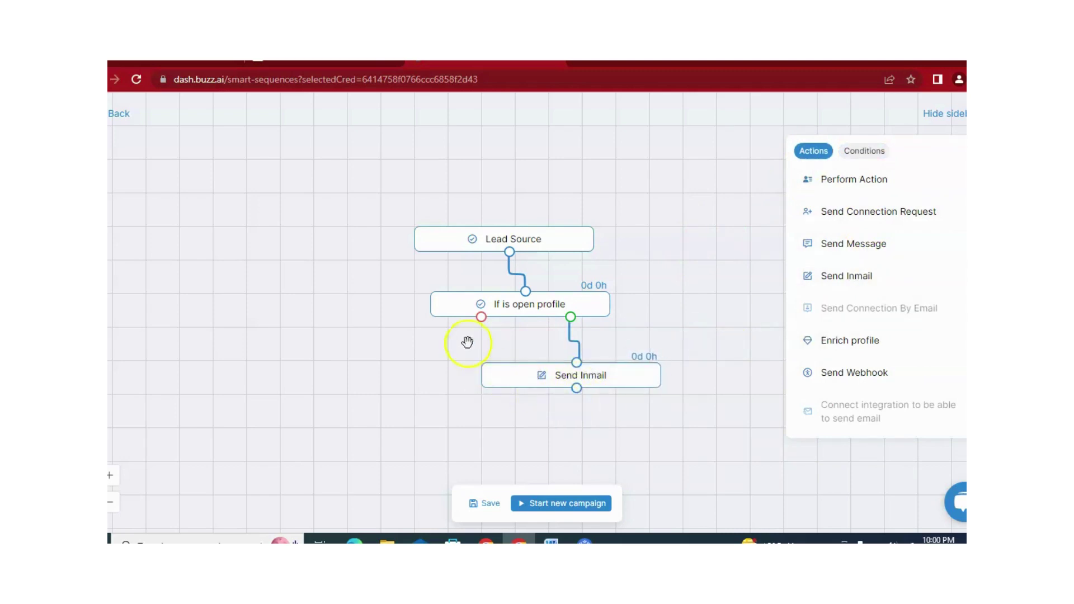
pyautogui.click(586, 304)
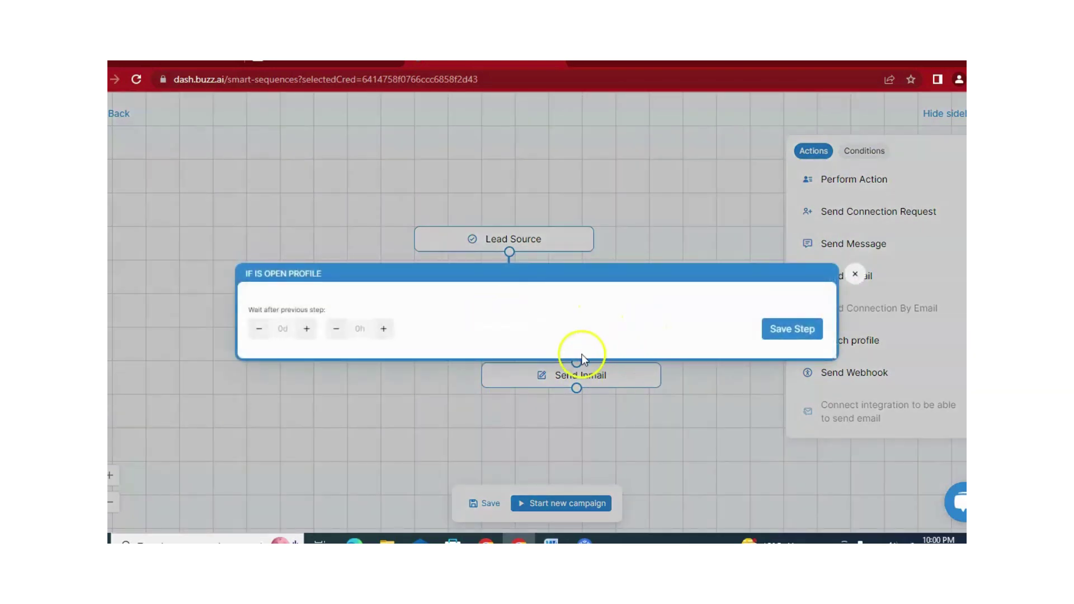
pyautogui.click(857, 272)
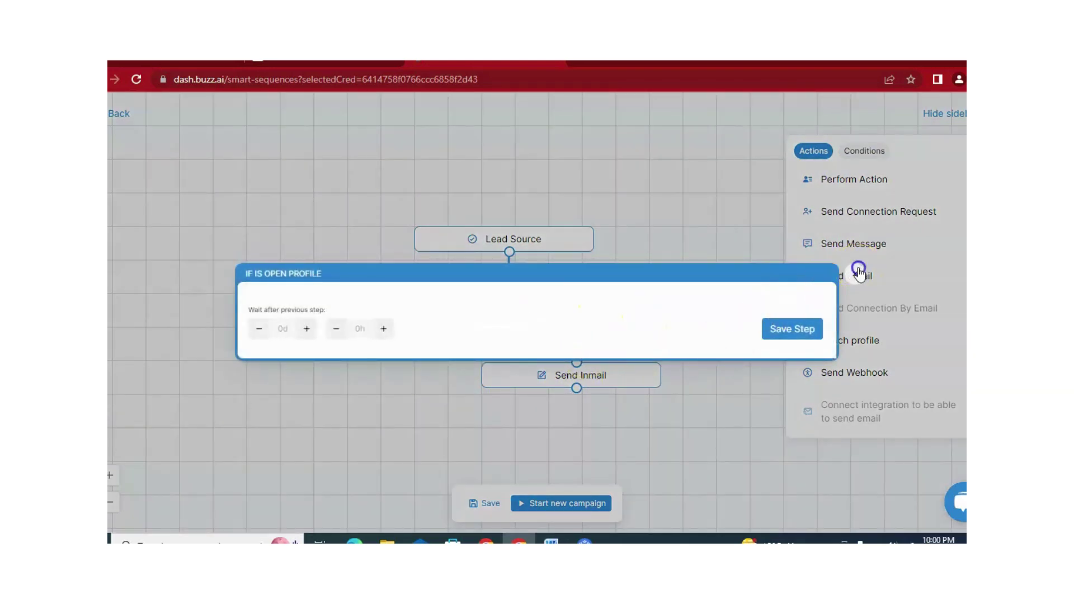